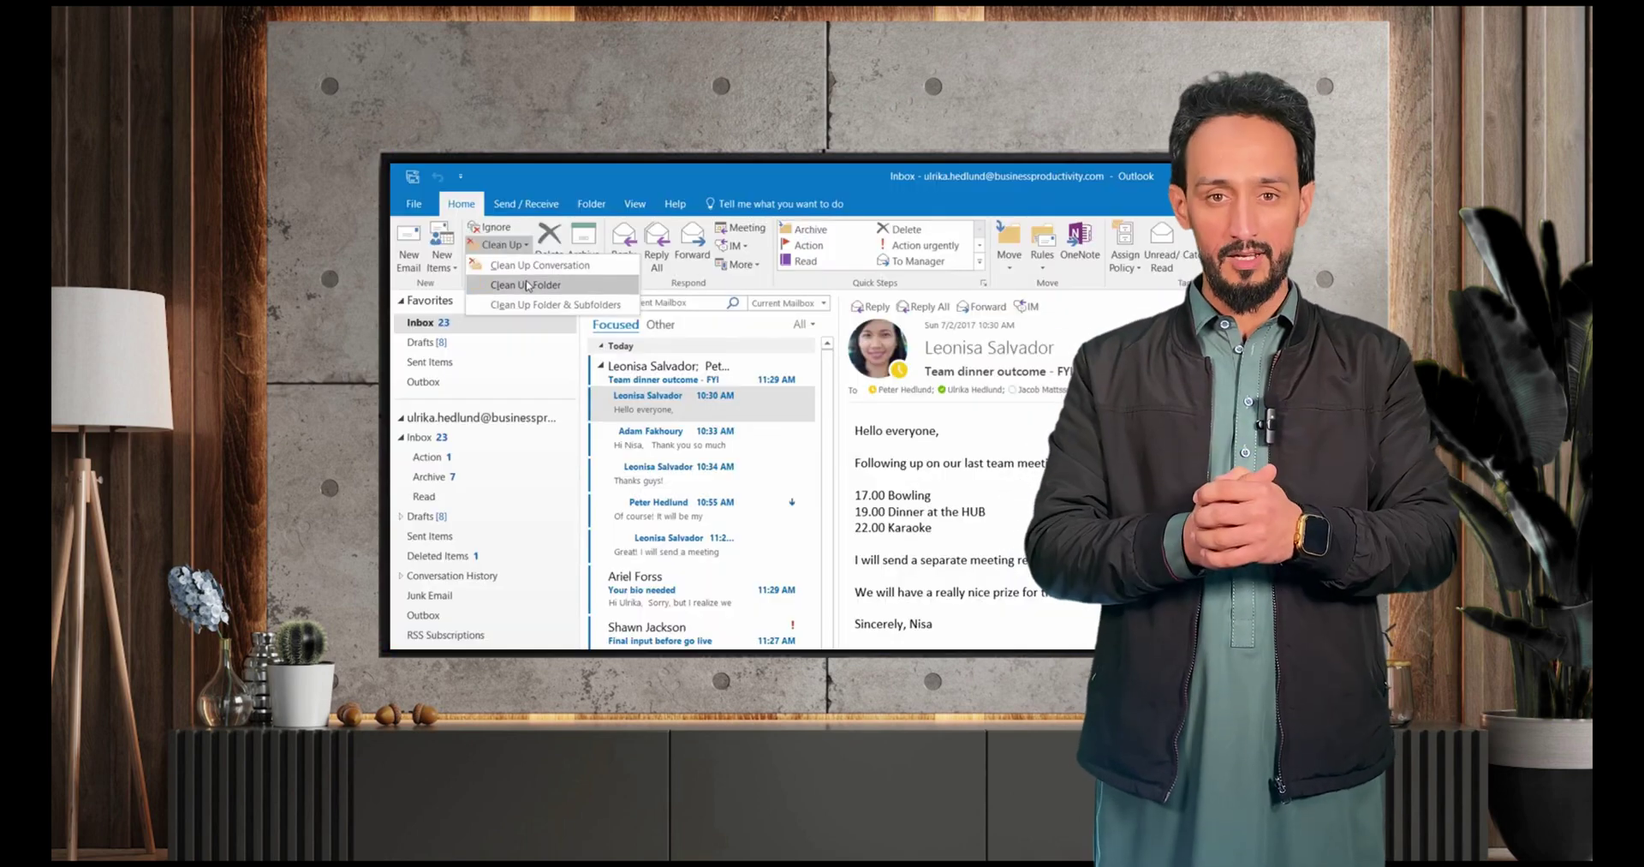
# - Launch Microsoft Outlook from Windows search
pyautogui.click(526, 285)
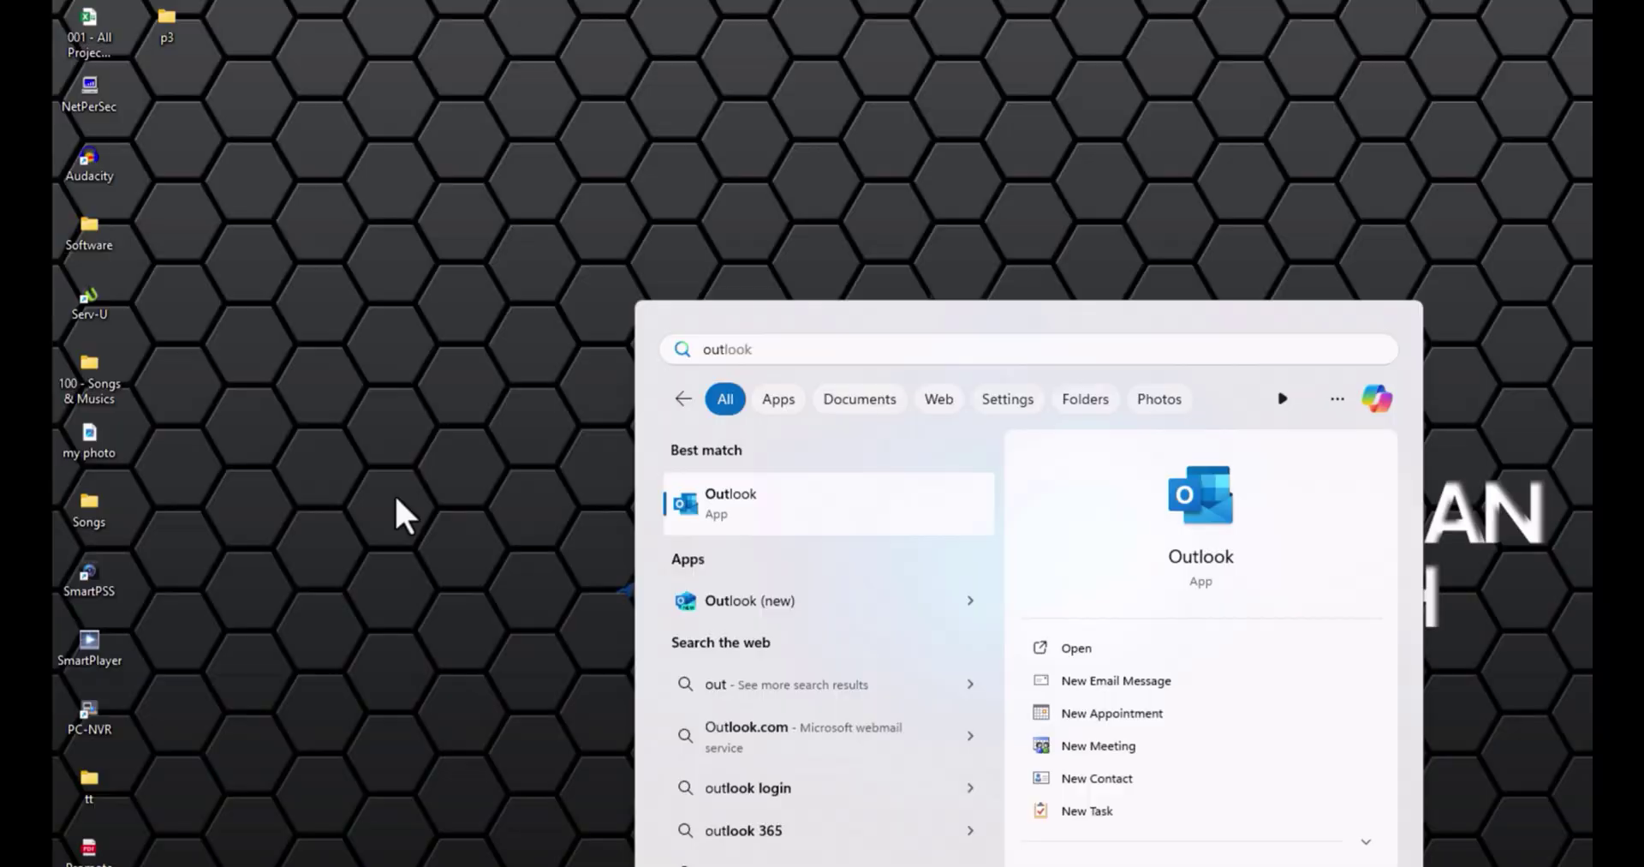
pyautogui.press('Return')
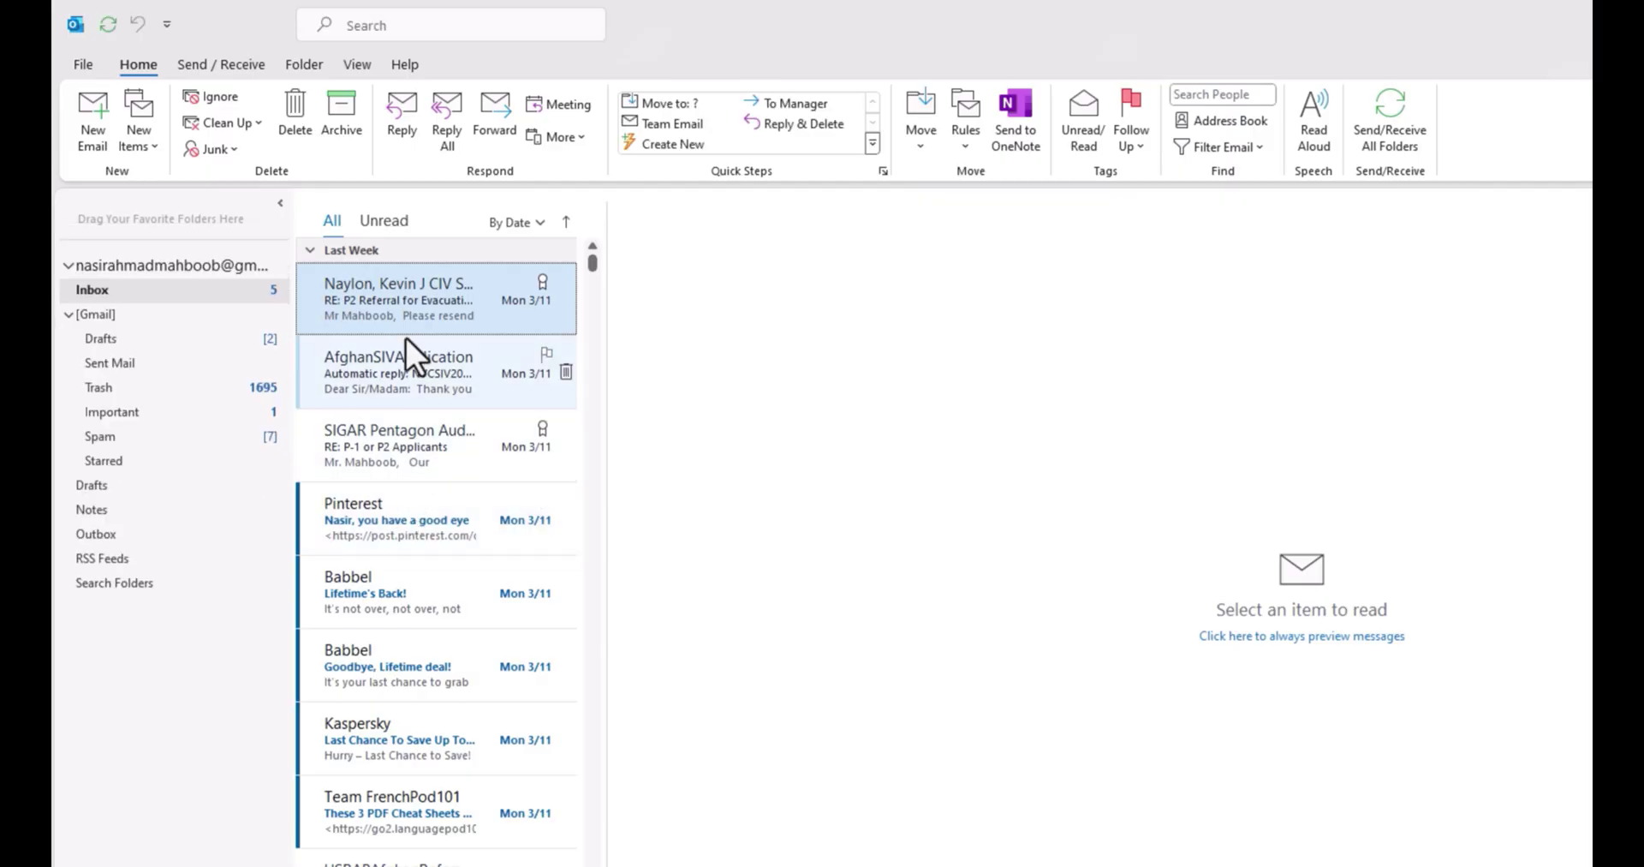
# - Open the sent 'Recall' message from Sent Mail and bring up its Resend or Recall options
pyautogui.click(120, 362)
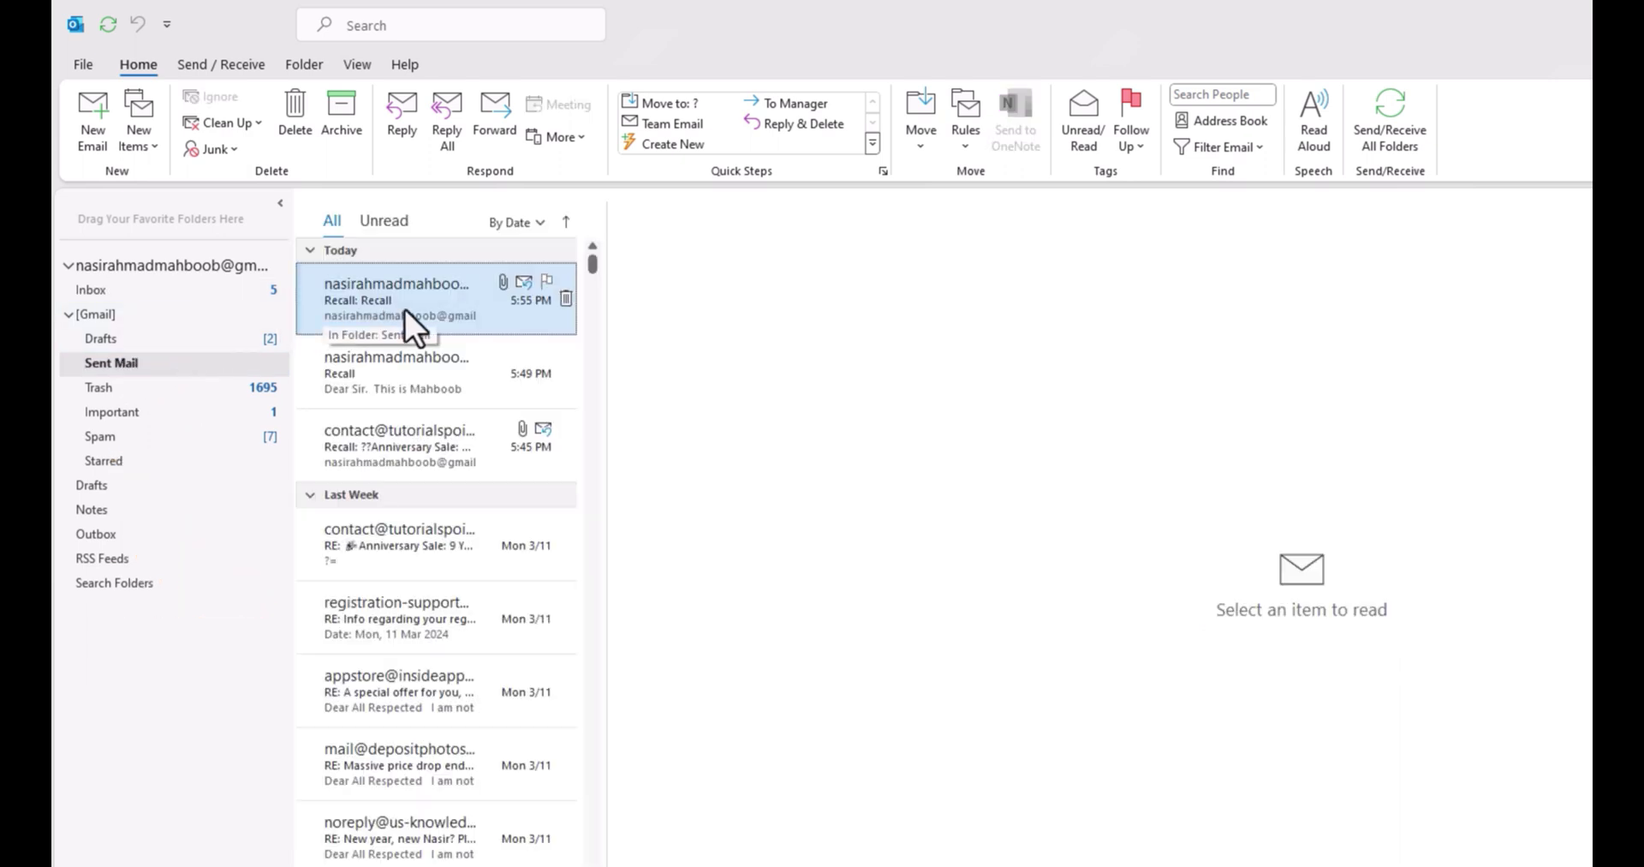
pyautogui.click(404, 362)
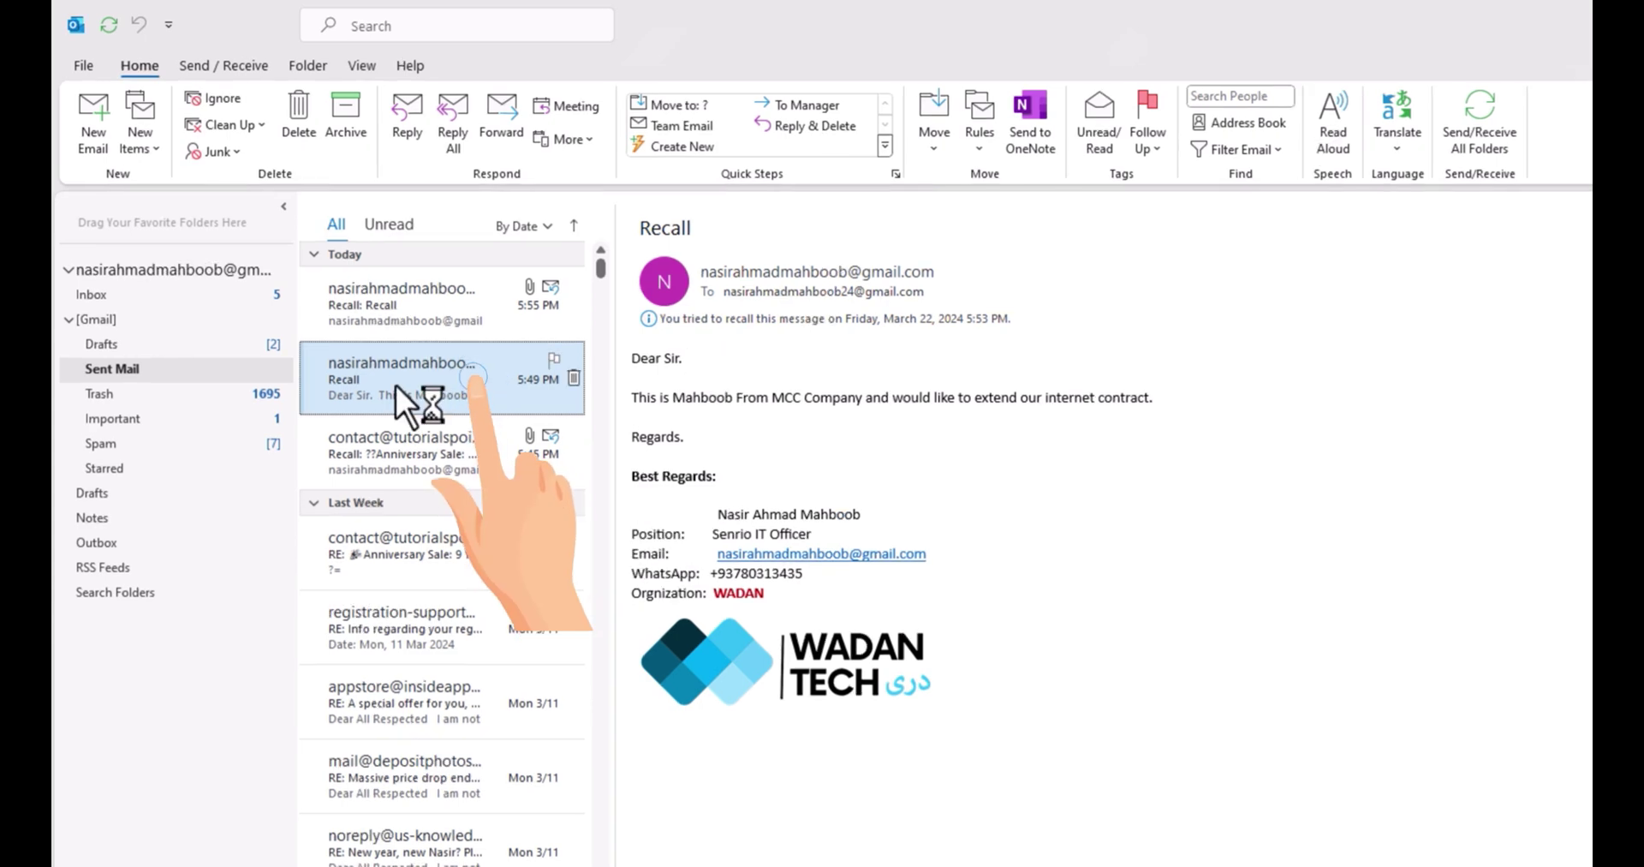
pyautogui.doubleClick(416, 383)
pyautogui.click(241, 213)
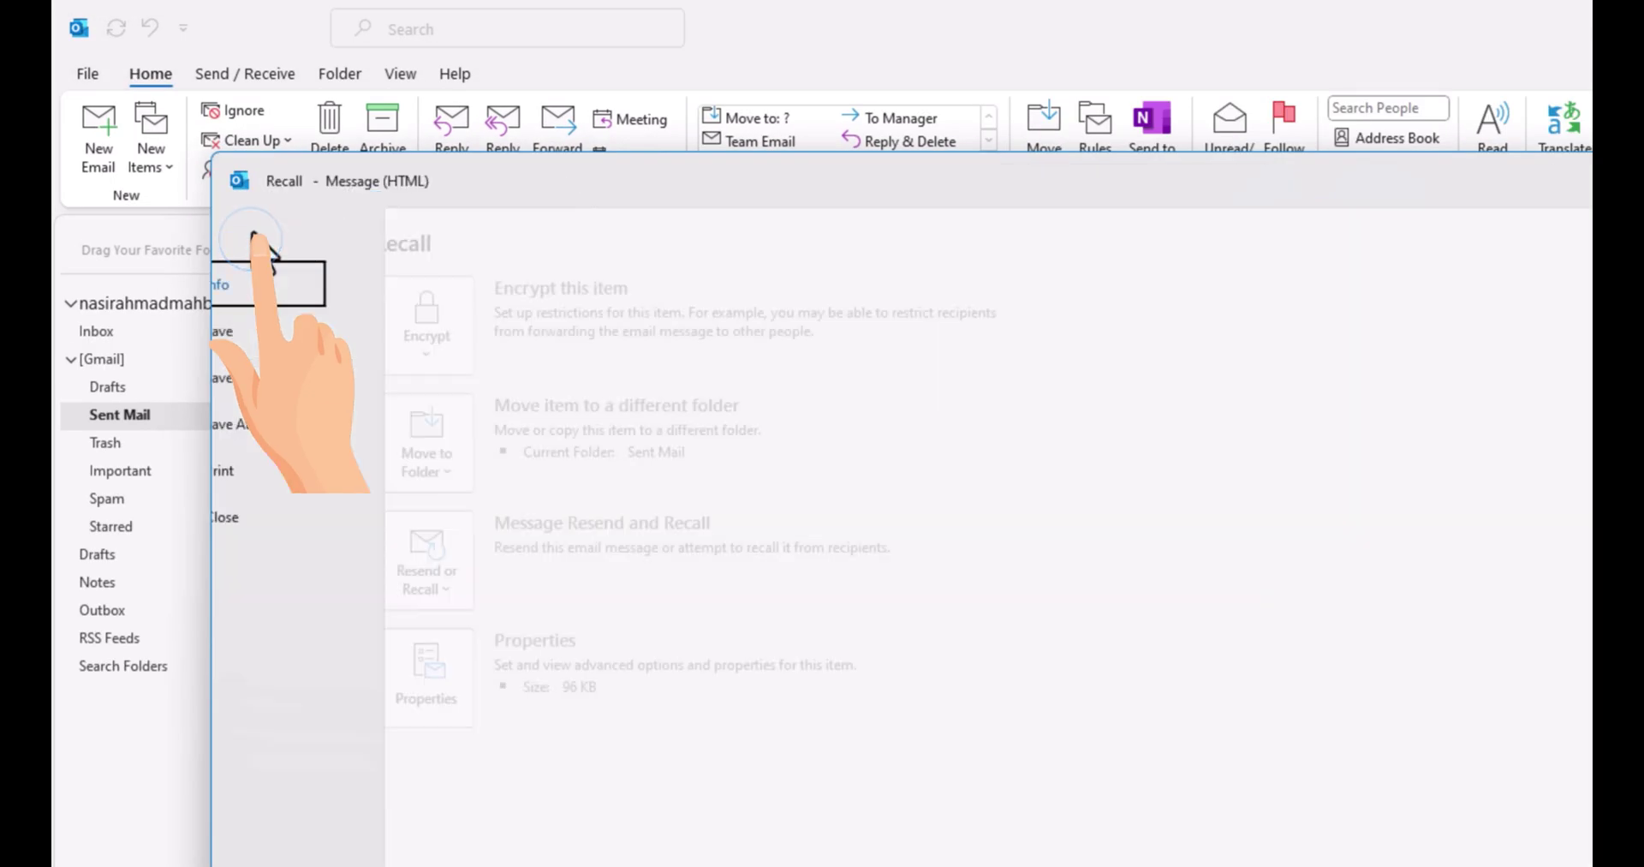
pyautogui.click(500, 588)
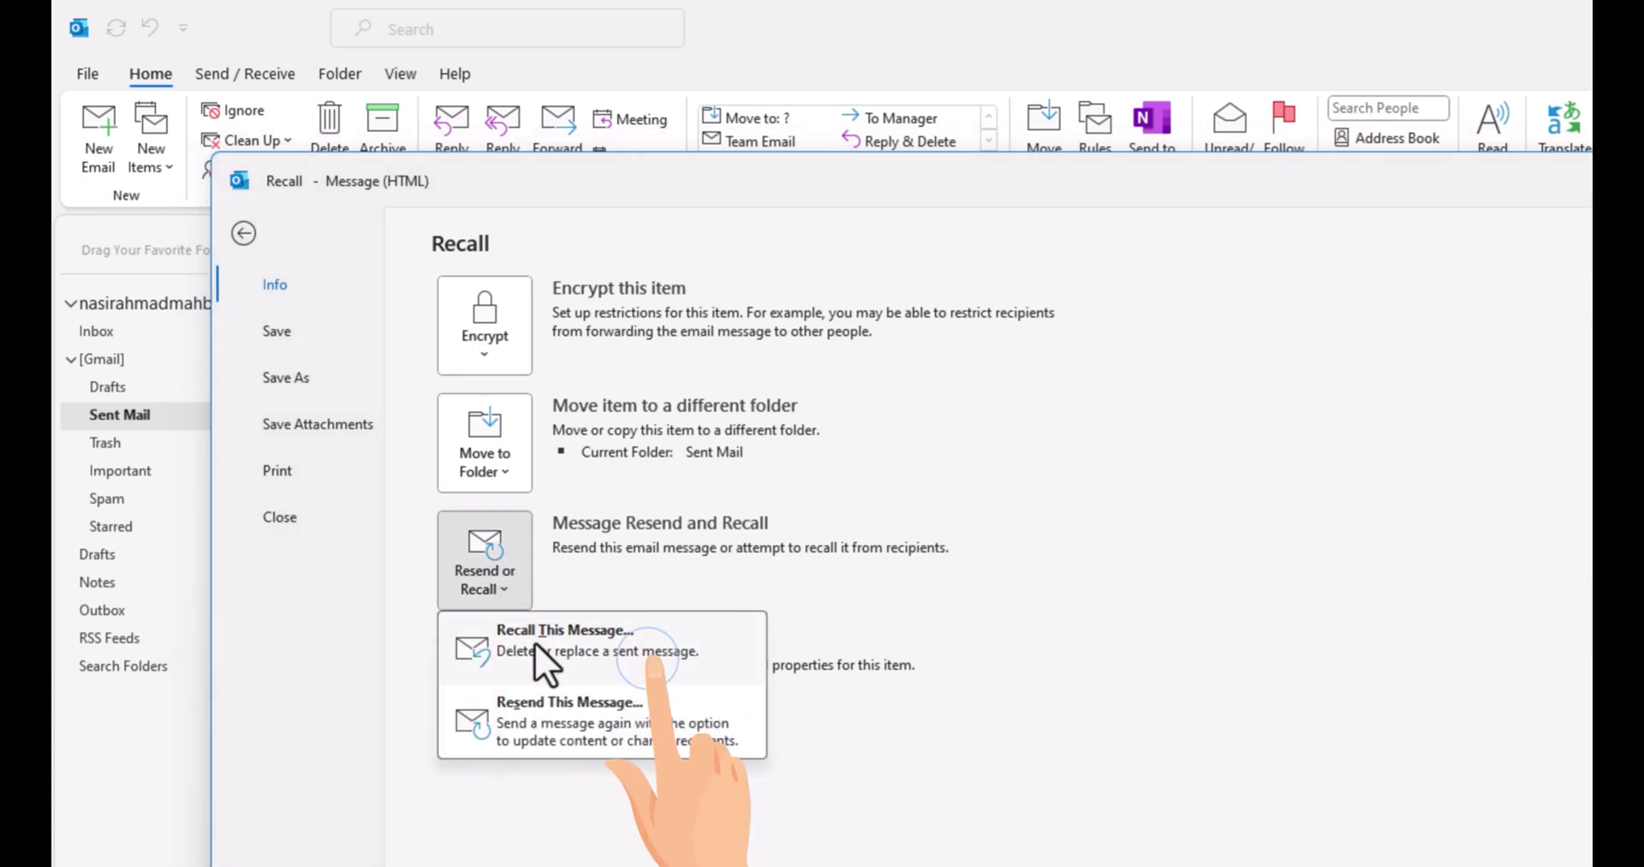
# - Recall This Message with 'Delete unread copies of this message' selected
pyautogui.click(603, 644)
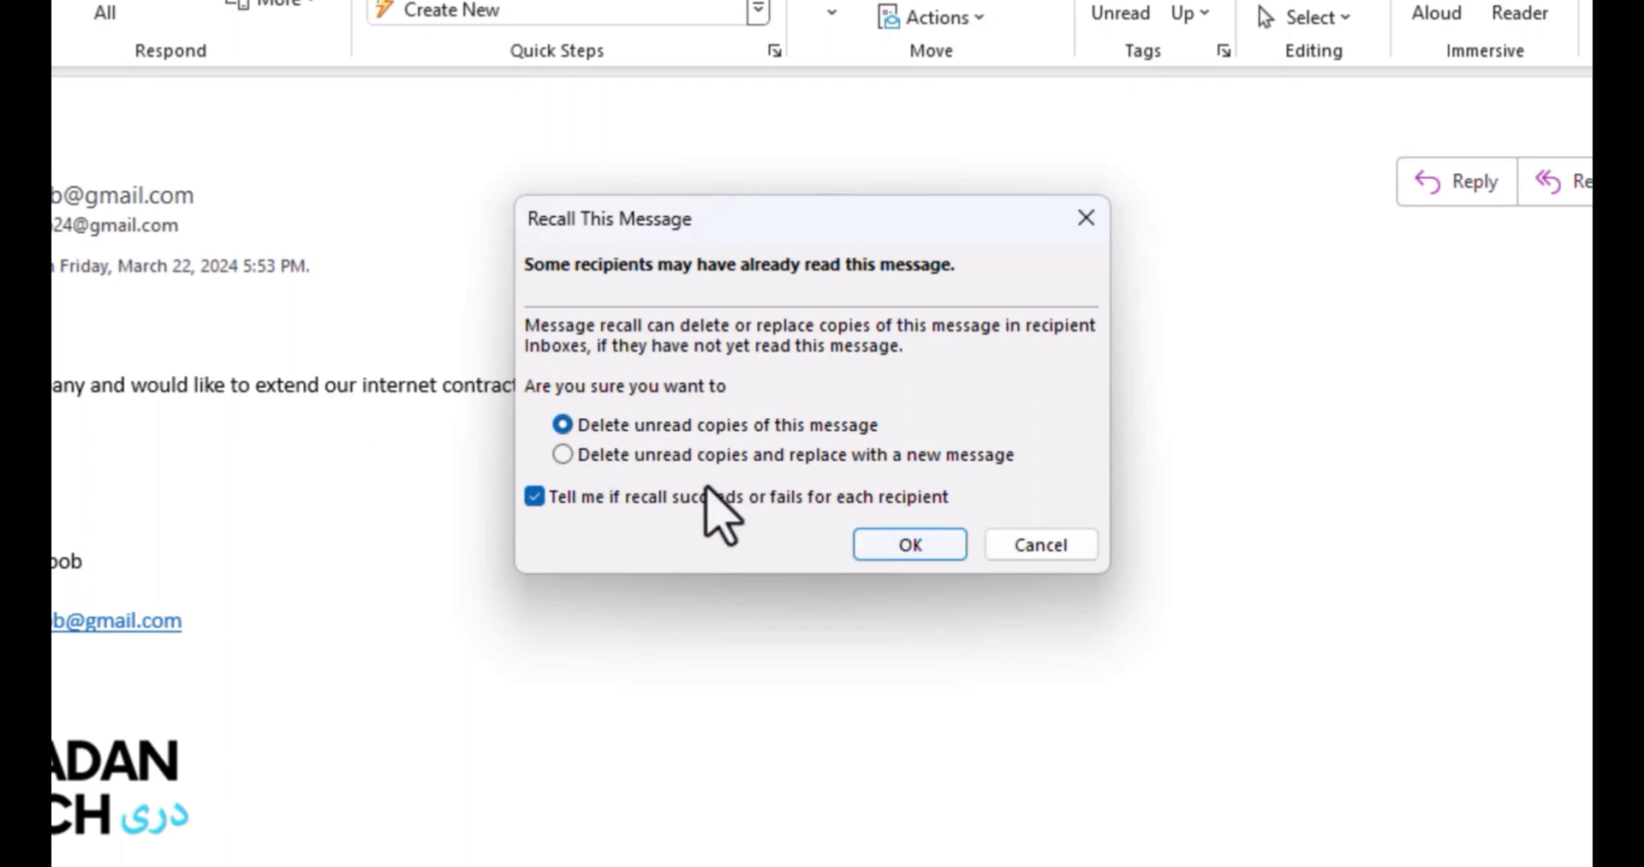
pyautogui.click(911, 546)
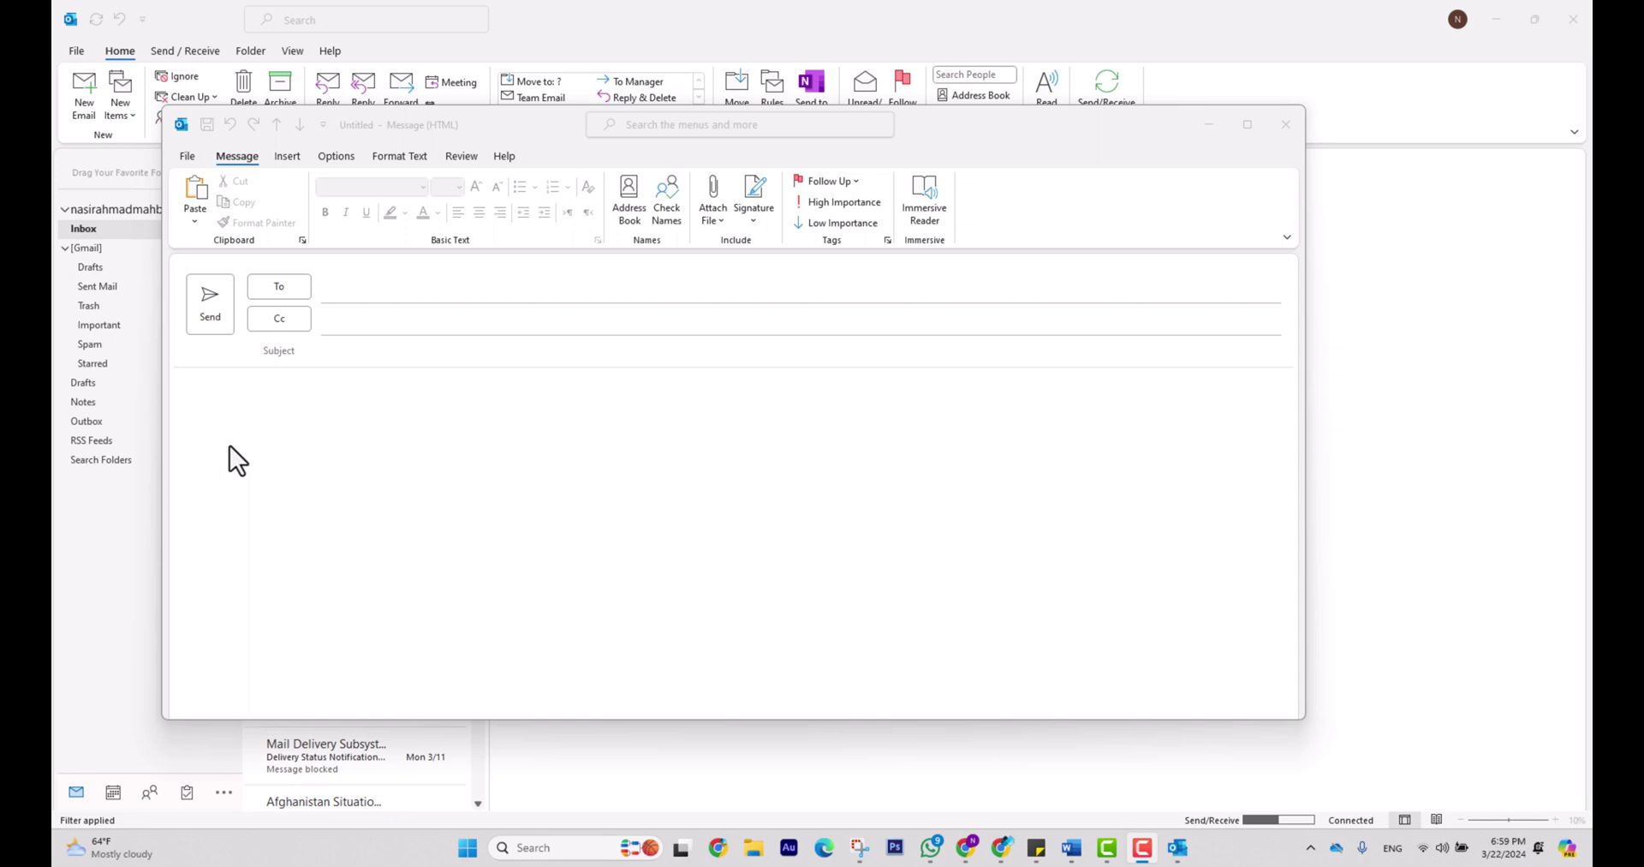
# - Type the signature lines (name, IT, Organization, Logo, Email, phone) in a new message and select them
pyautogui.click(217, 431)
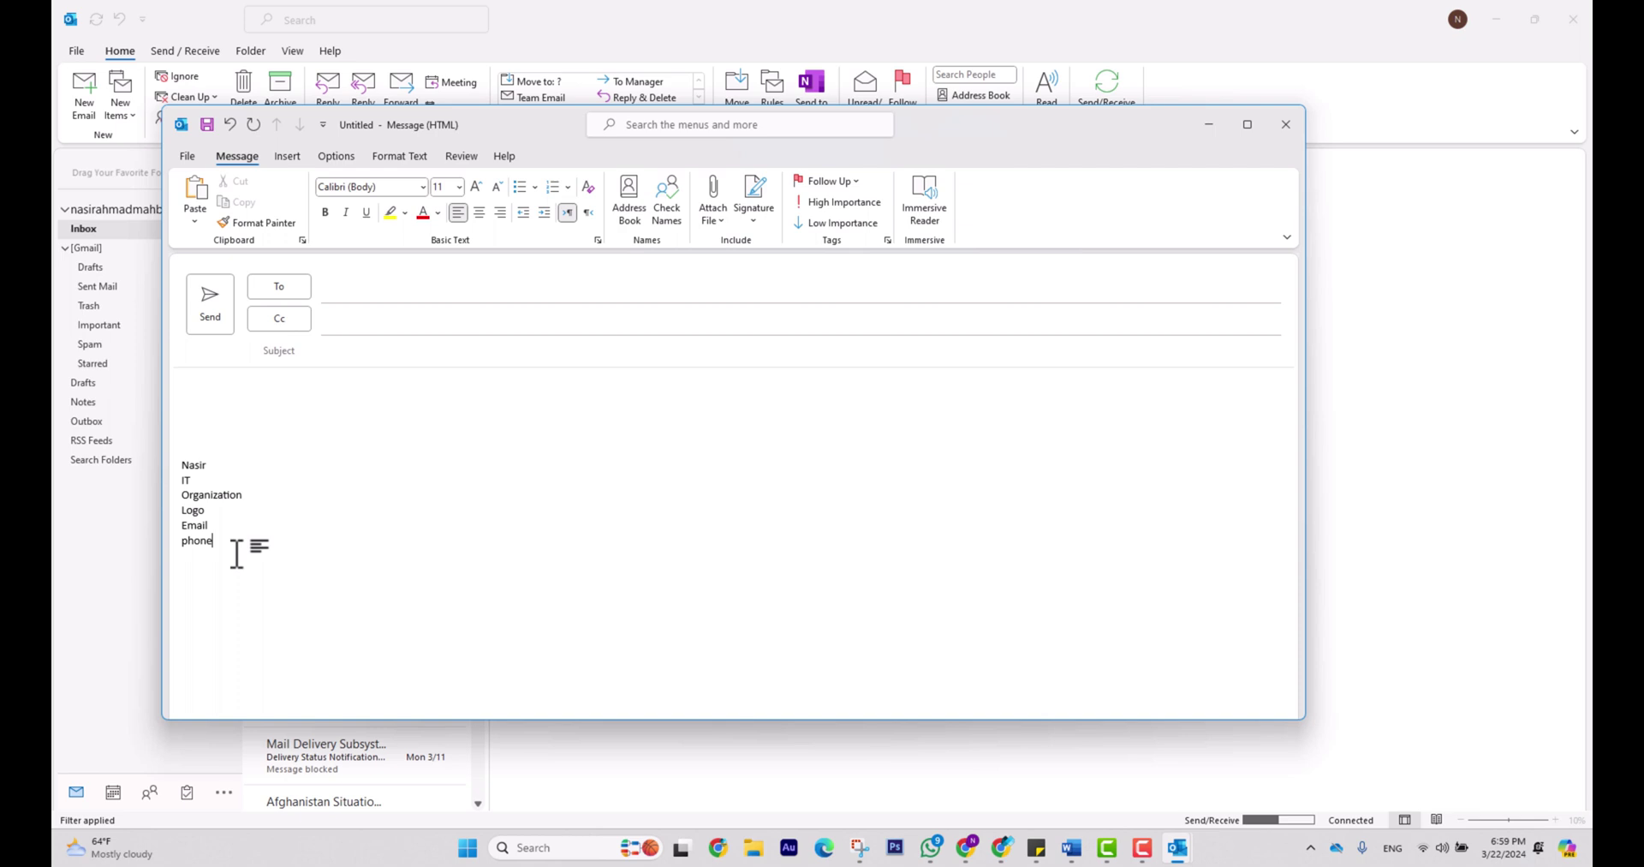
pyautogui.moveTo(236, 552); pyautogui.dragTo(167, 465)
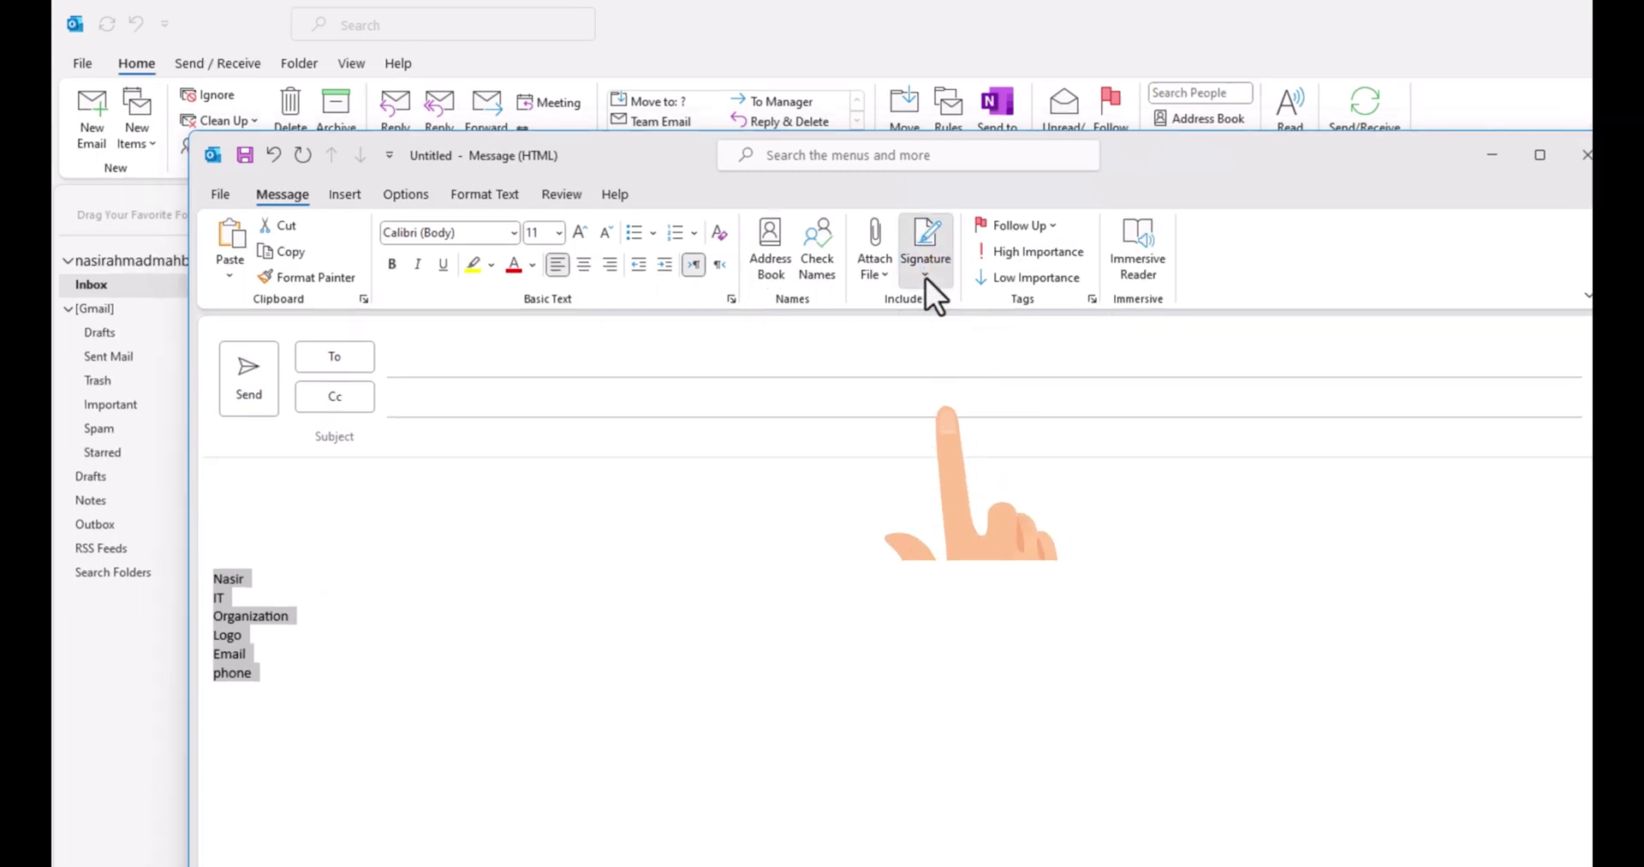
# - Open Signatures and Stationery and select the existing signature's text
pyautogui.click(926, 279)
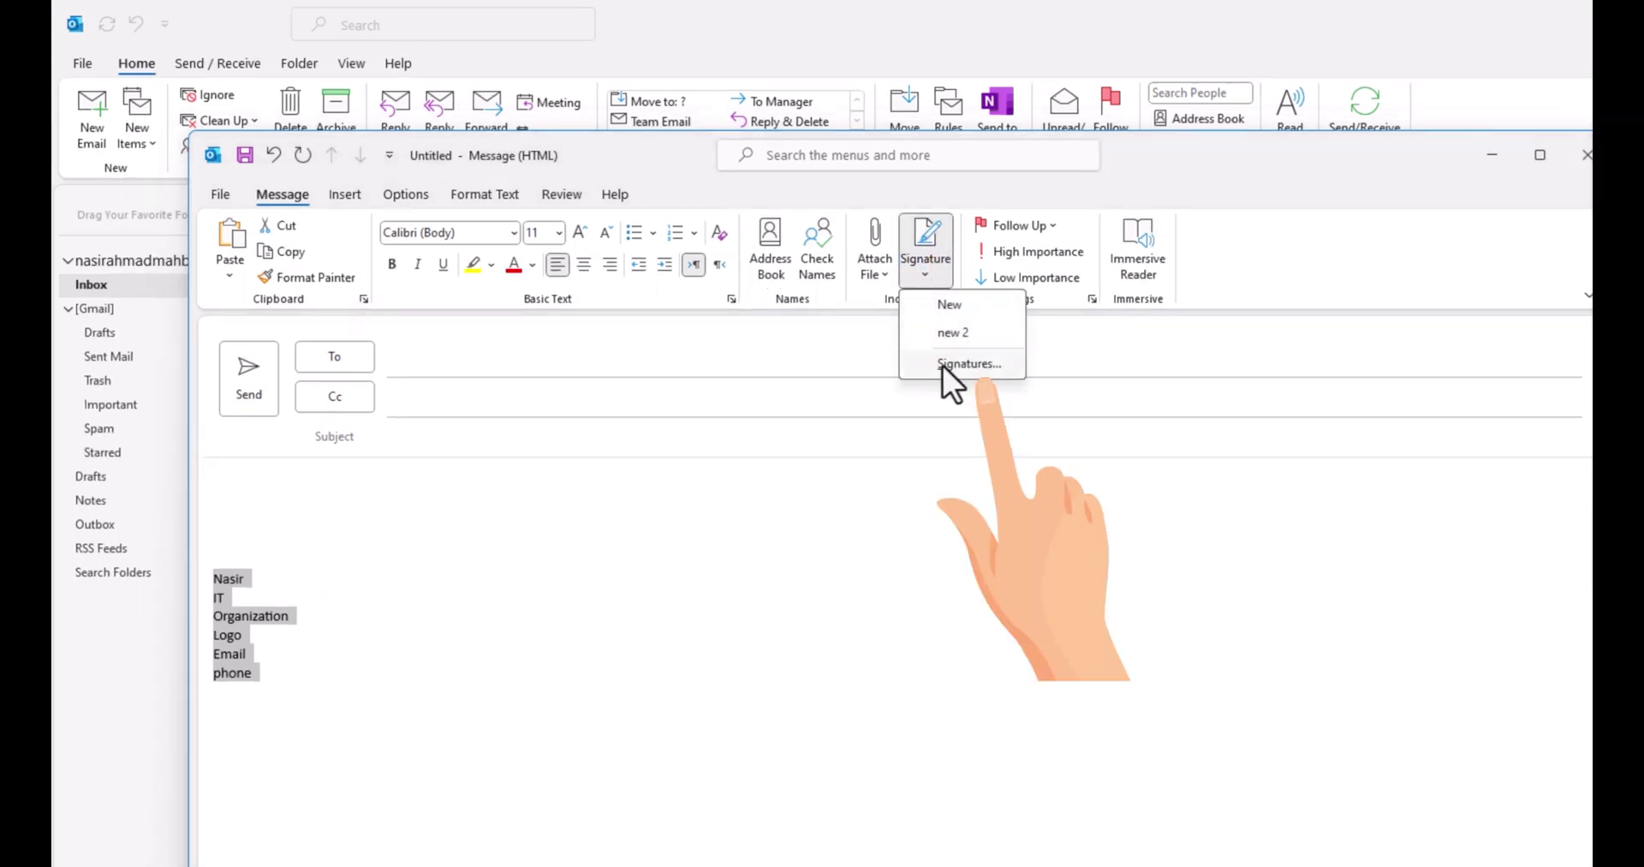
pyautogui.click(975, 368)
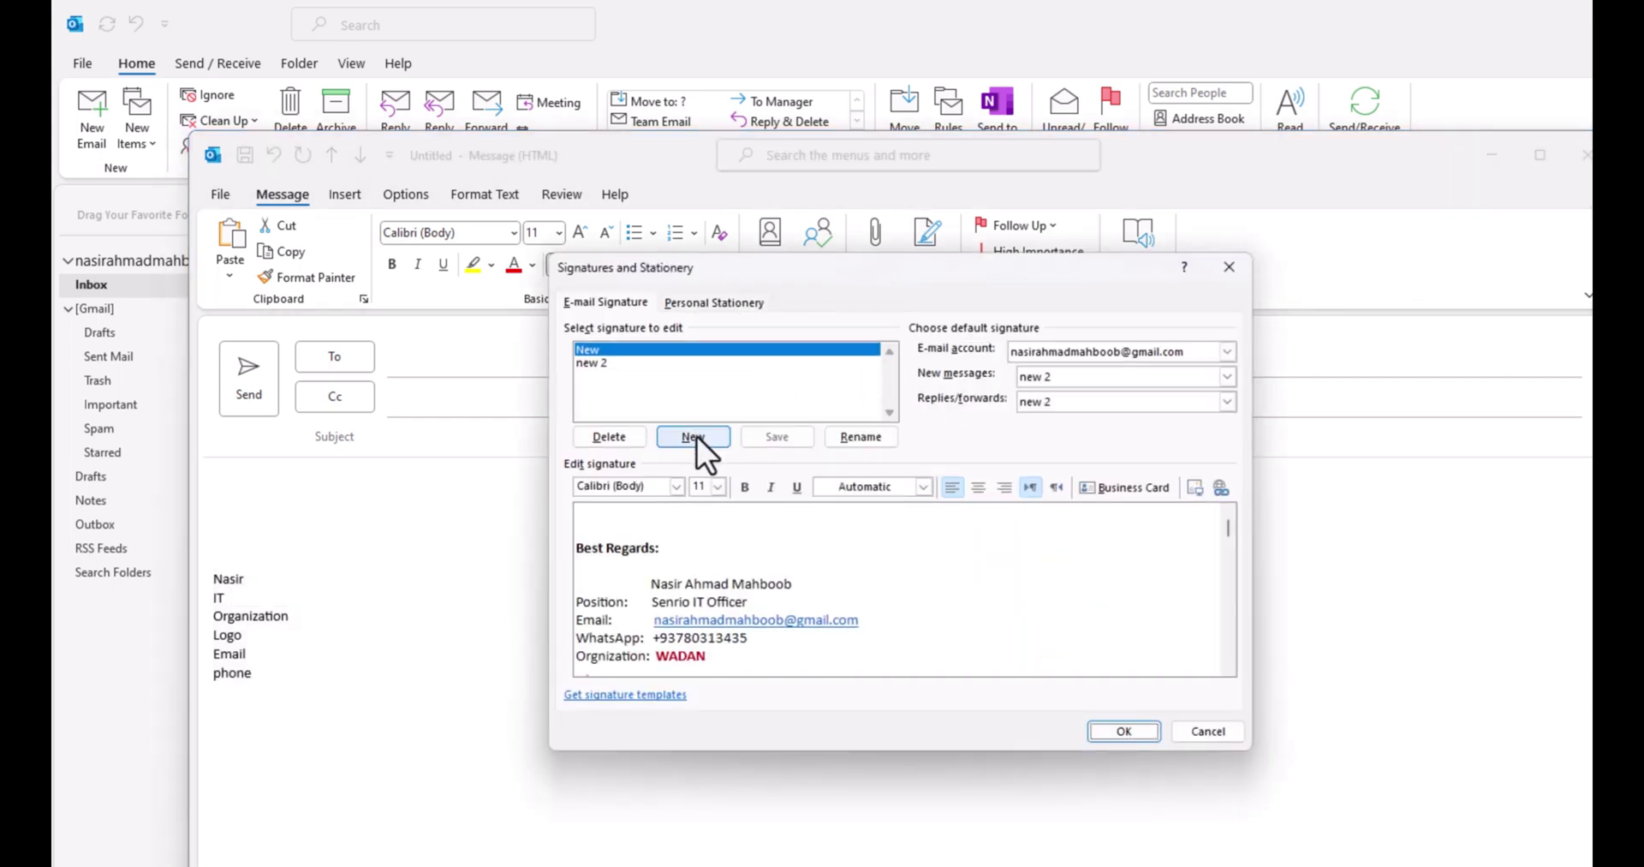
pyautogui.click(695, 437)
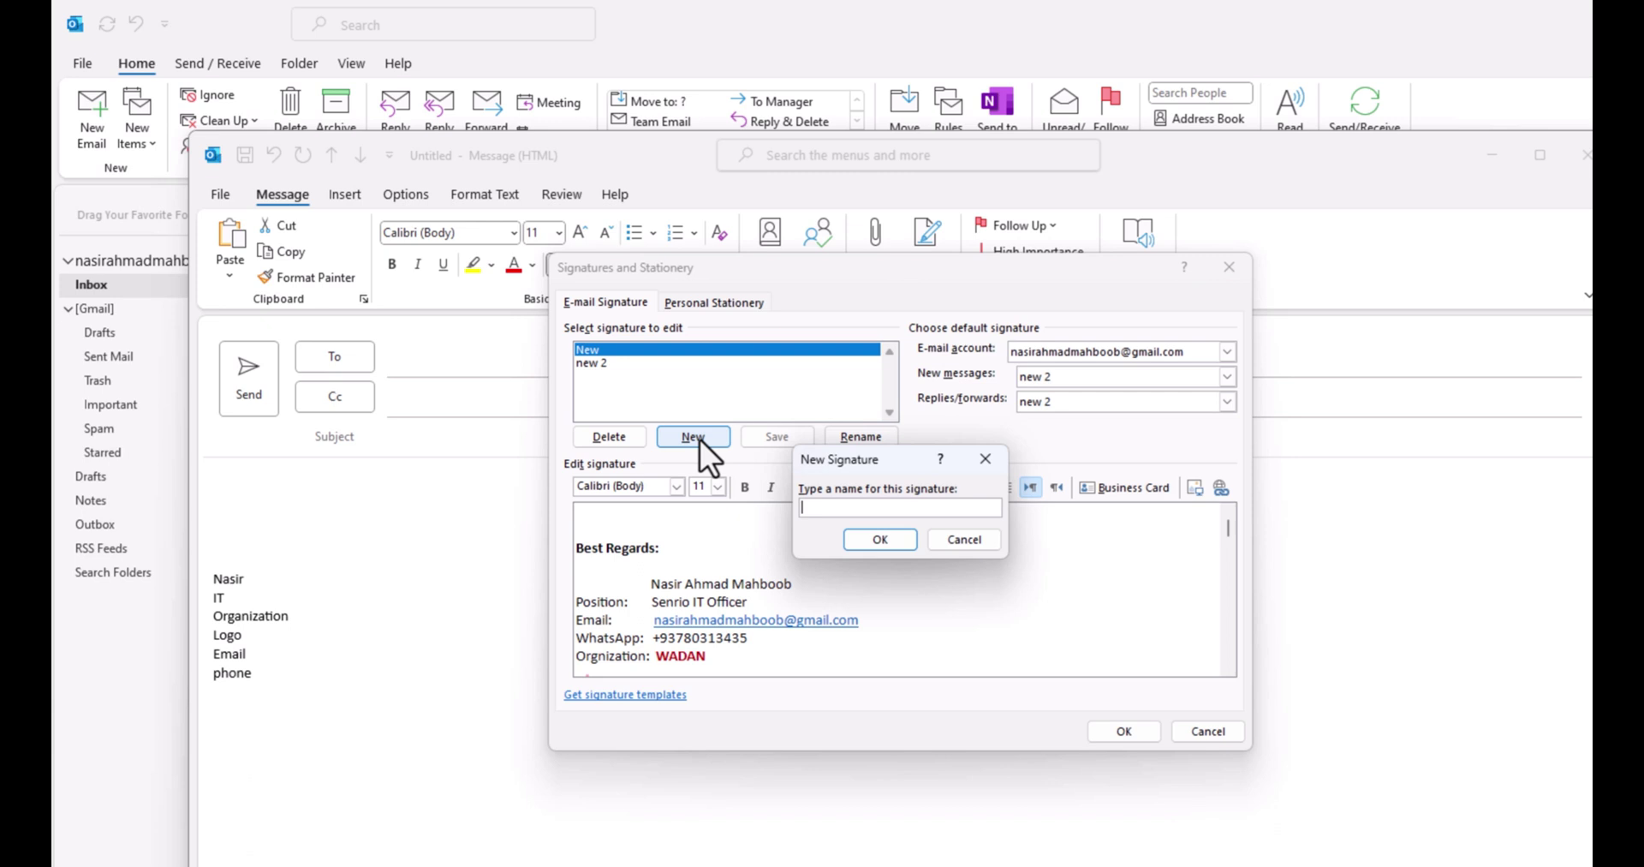
pyautogui.click(969, 537)
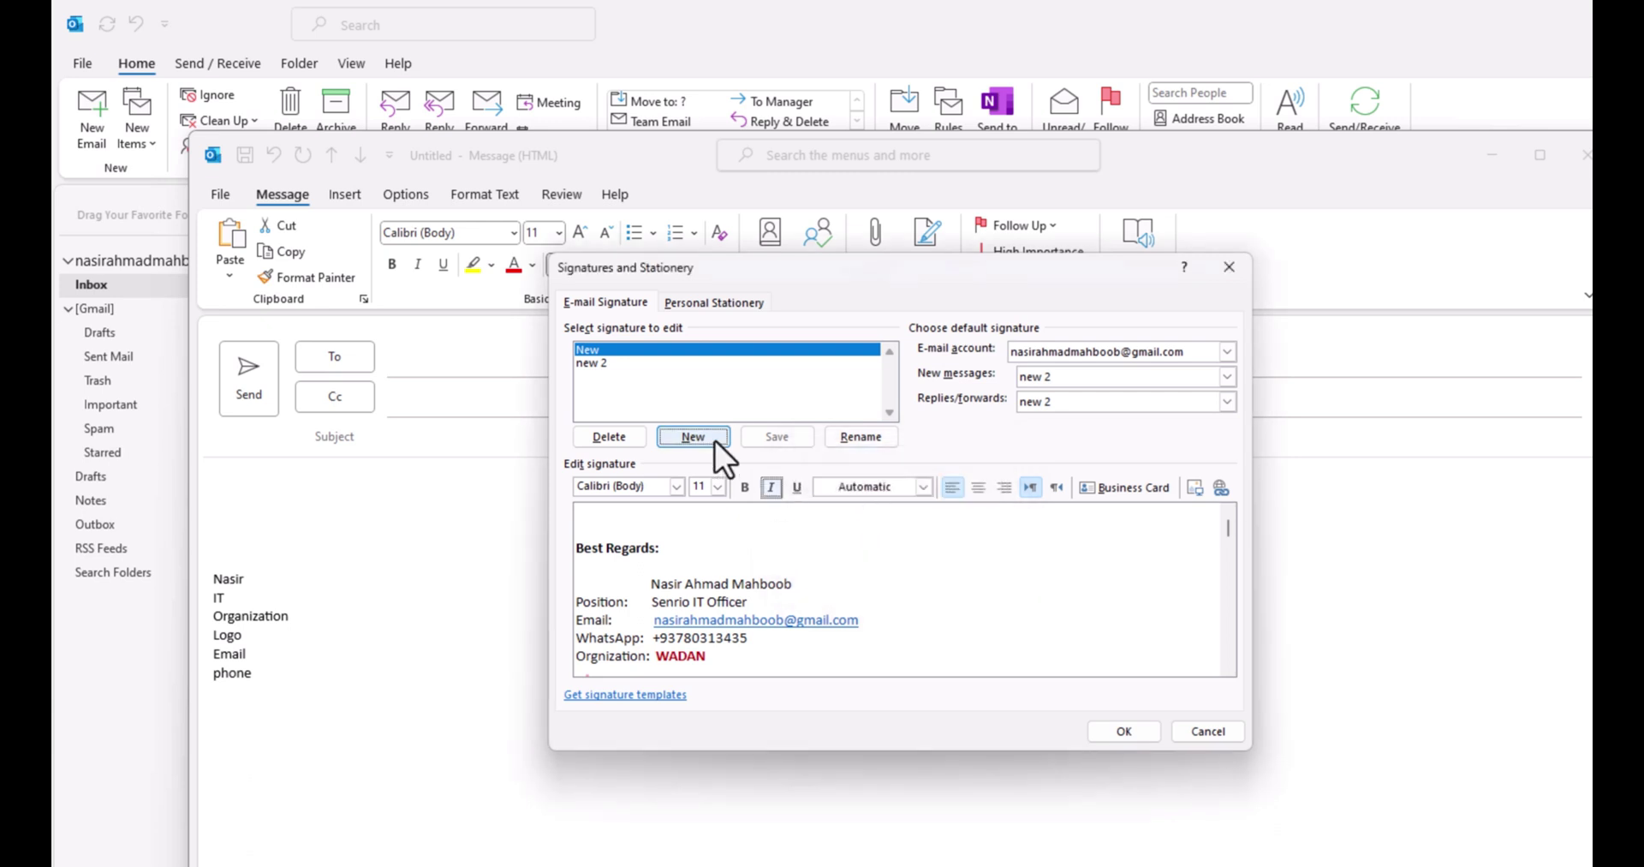
pyautogui.click(623, 528)
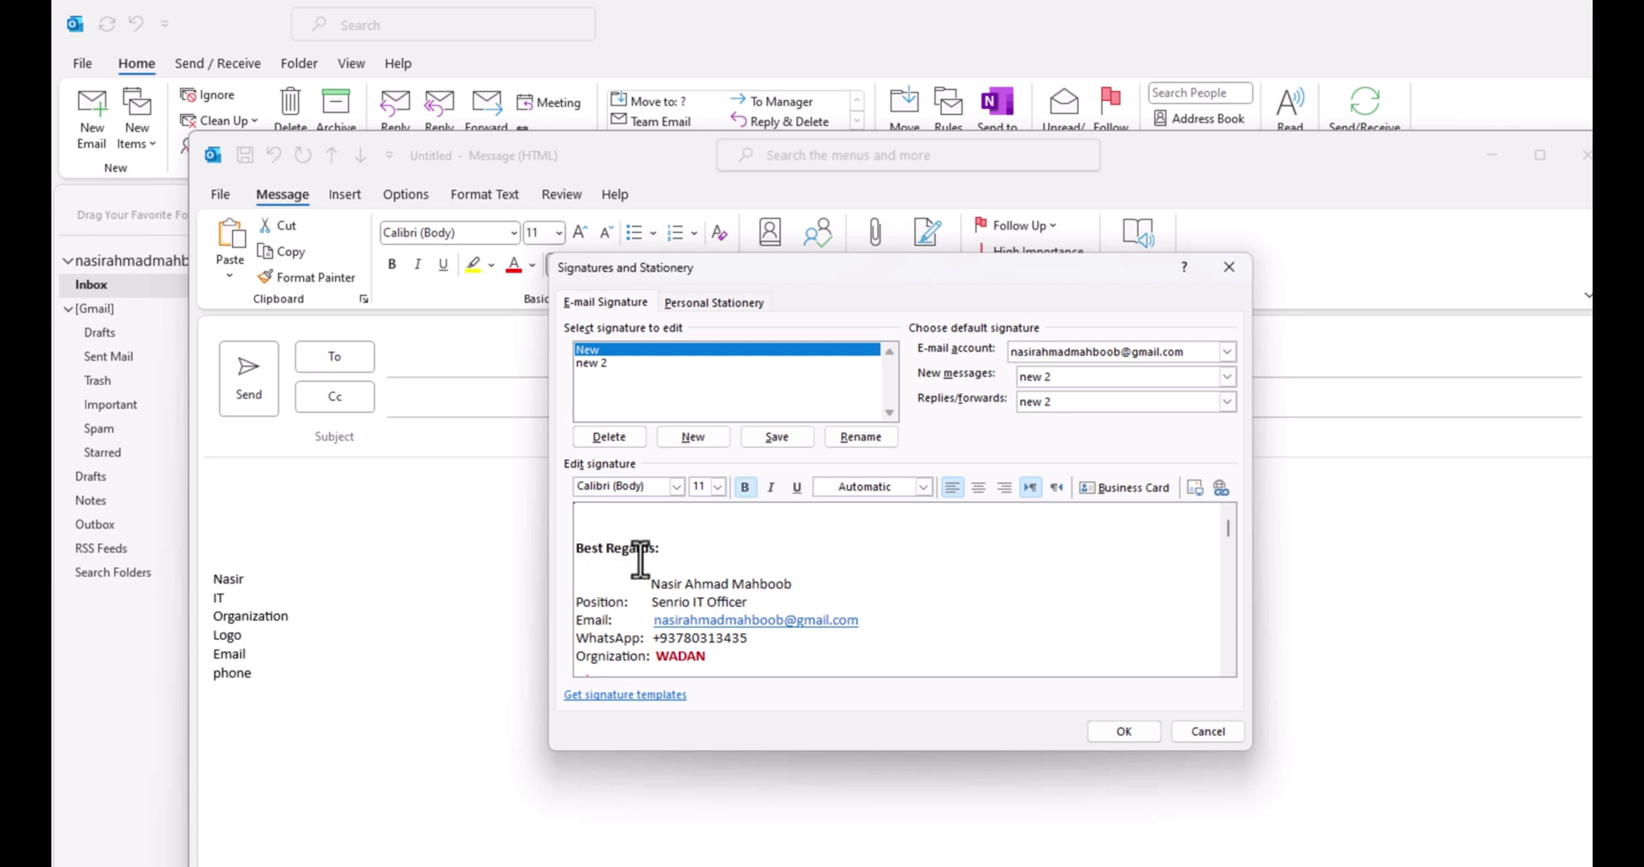
pyautogui.moveTo(585, 548)
pyautogui.mouseDown()
pyautogui.moveTo(825, 717)
pyautogui.moveTo(824, 676)
pyautogui.mouseUp()
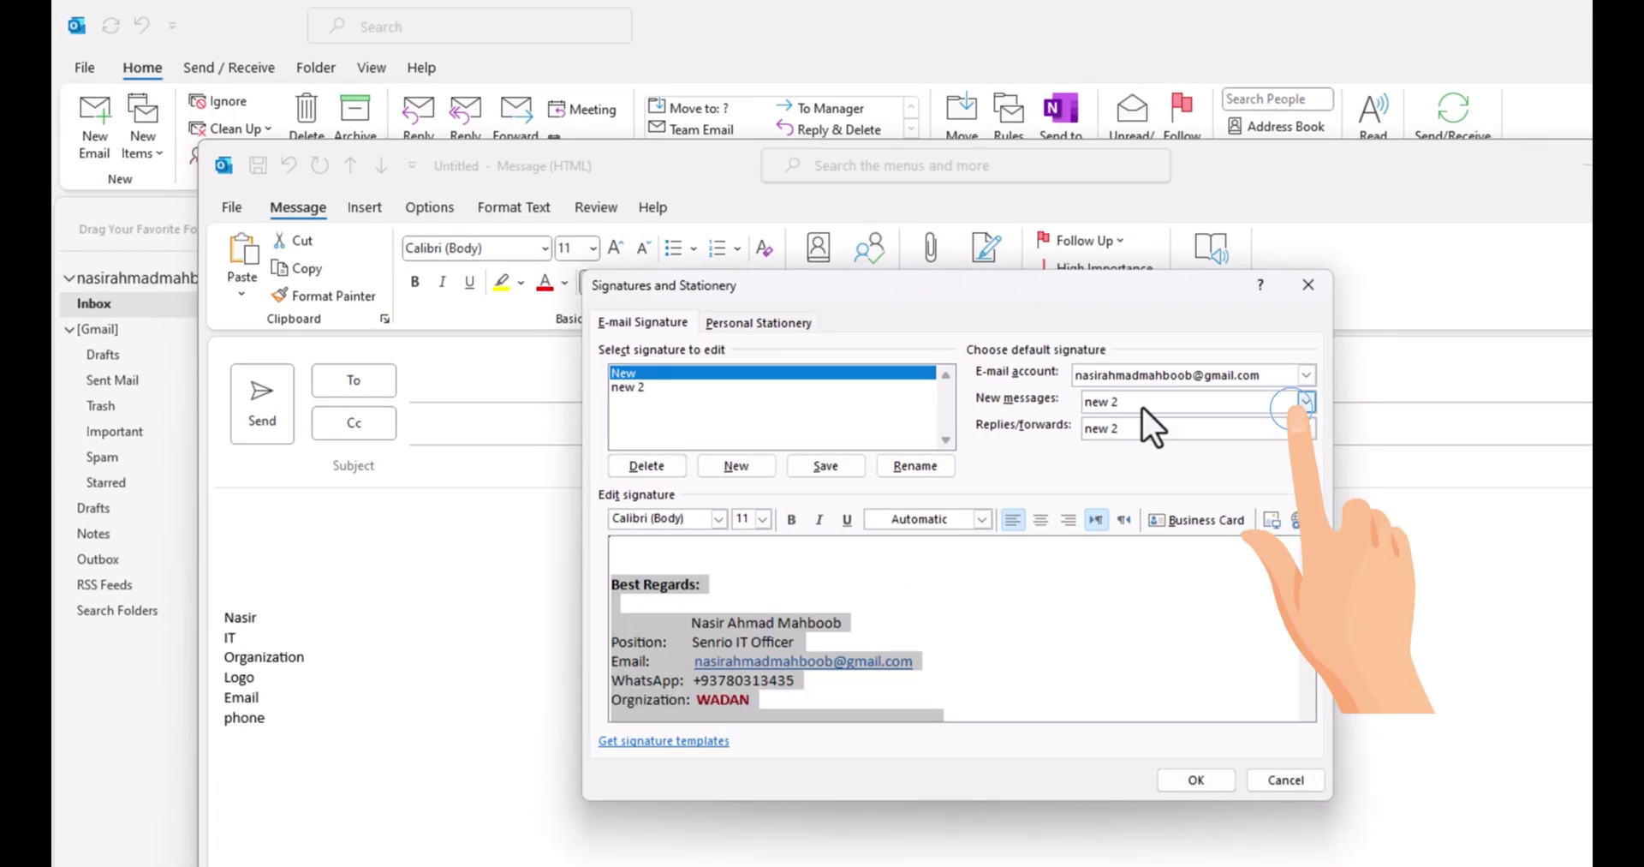
# - Choose 'New' as the default signature for New messages and Replies/forwards
pyautogui.click(1074, 377)
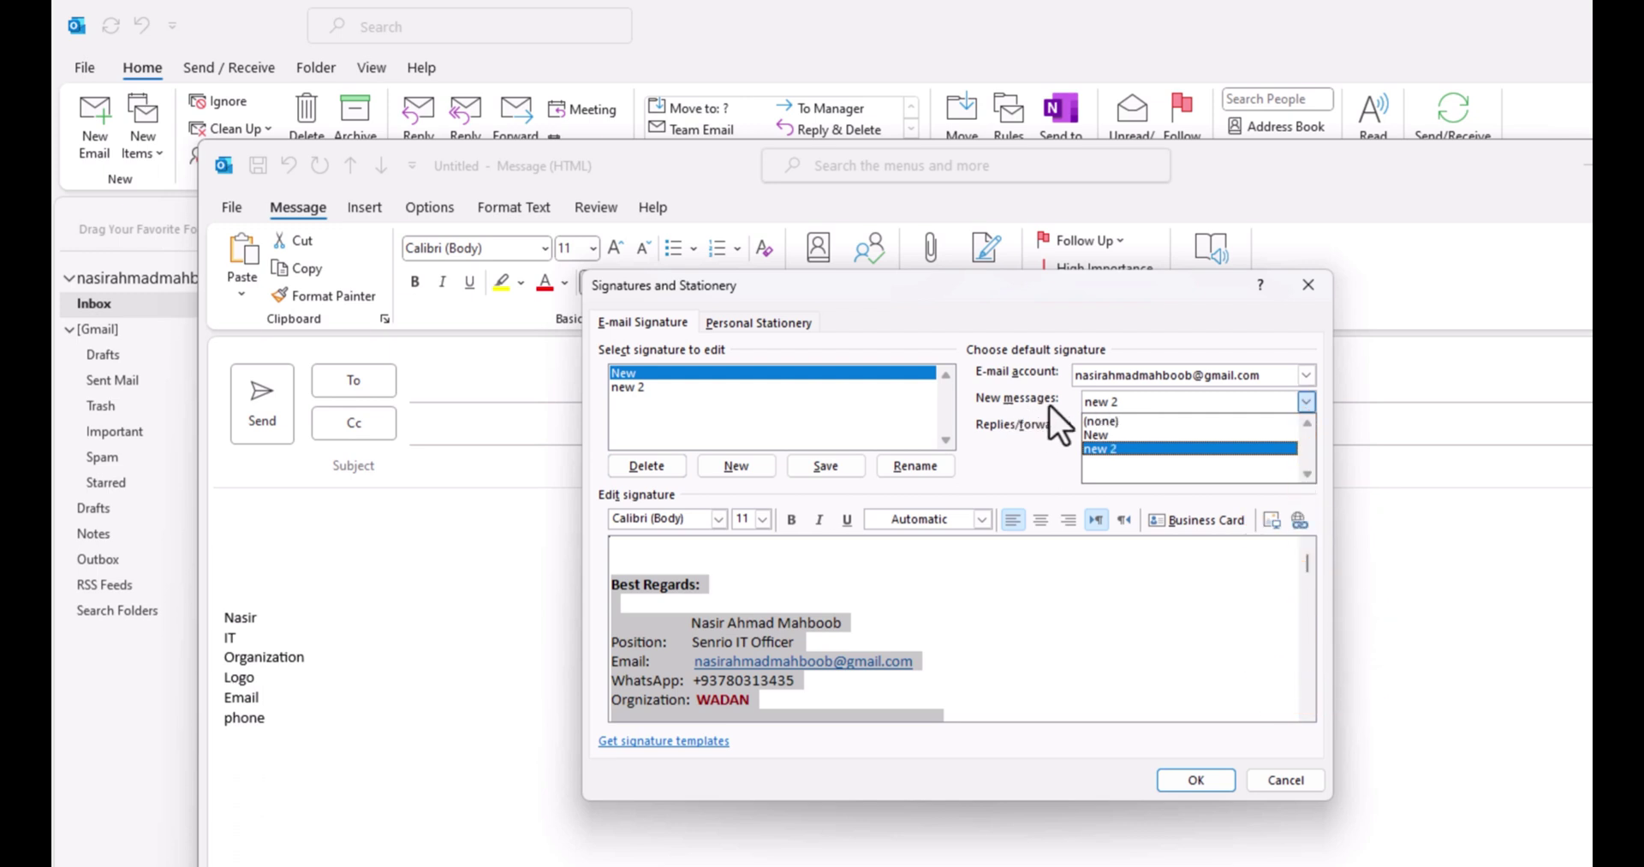
pyautogui.click(1076, 400)
pyautogui.click(1155, 397)
pyautogui.click(1106, 435)
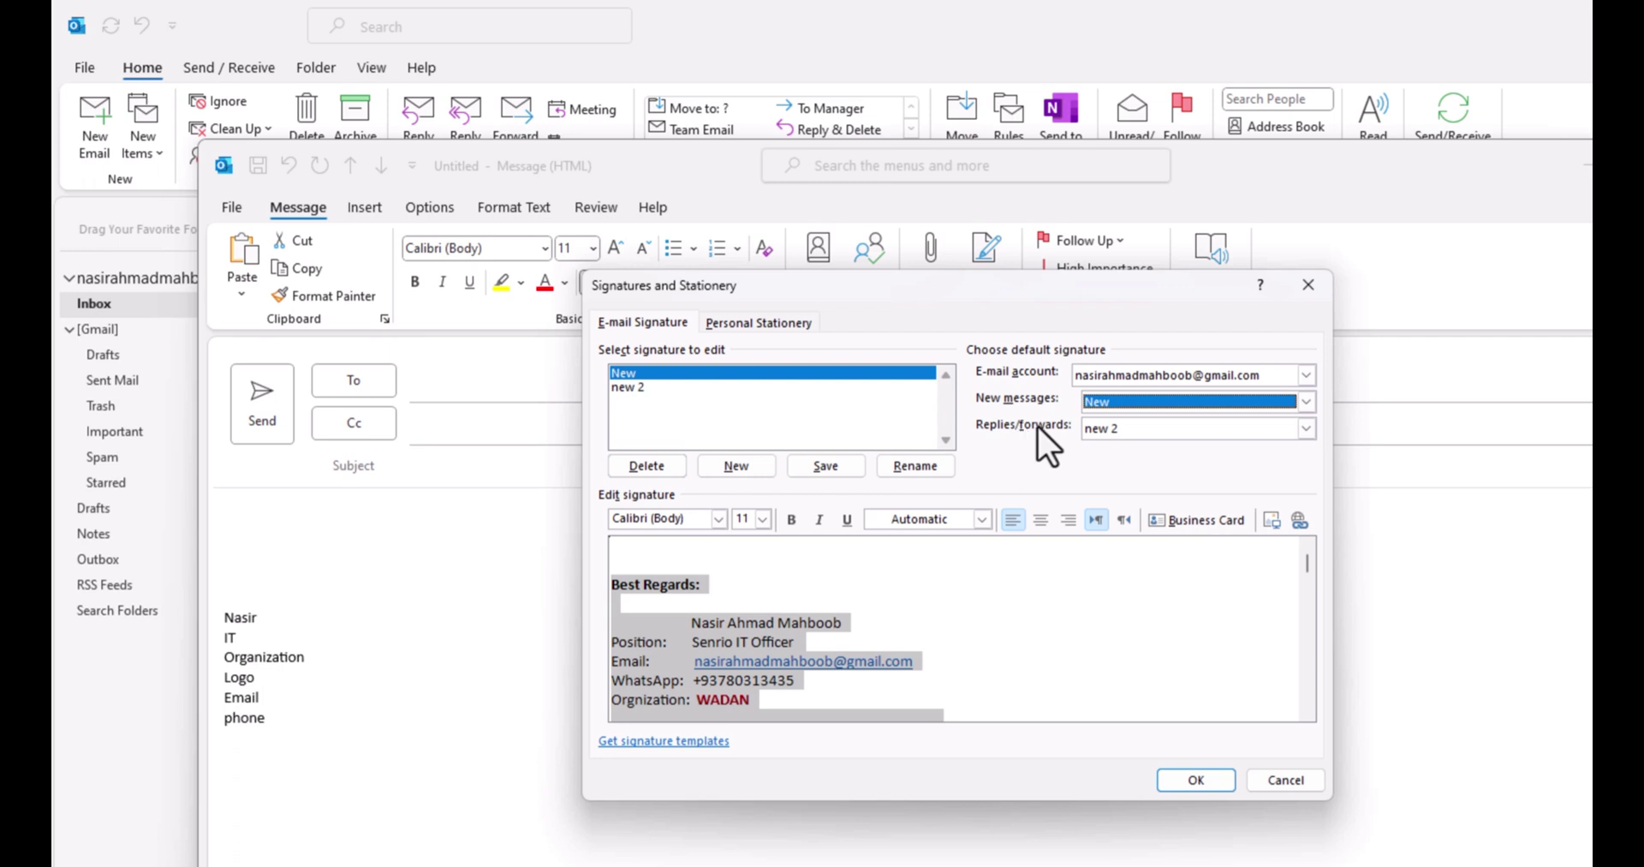
pyautogui.click(1096, 428)
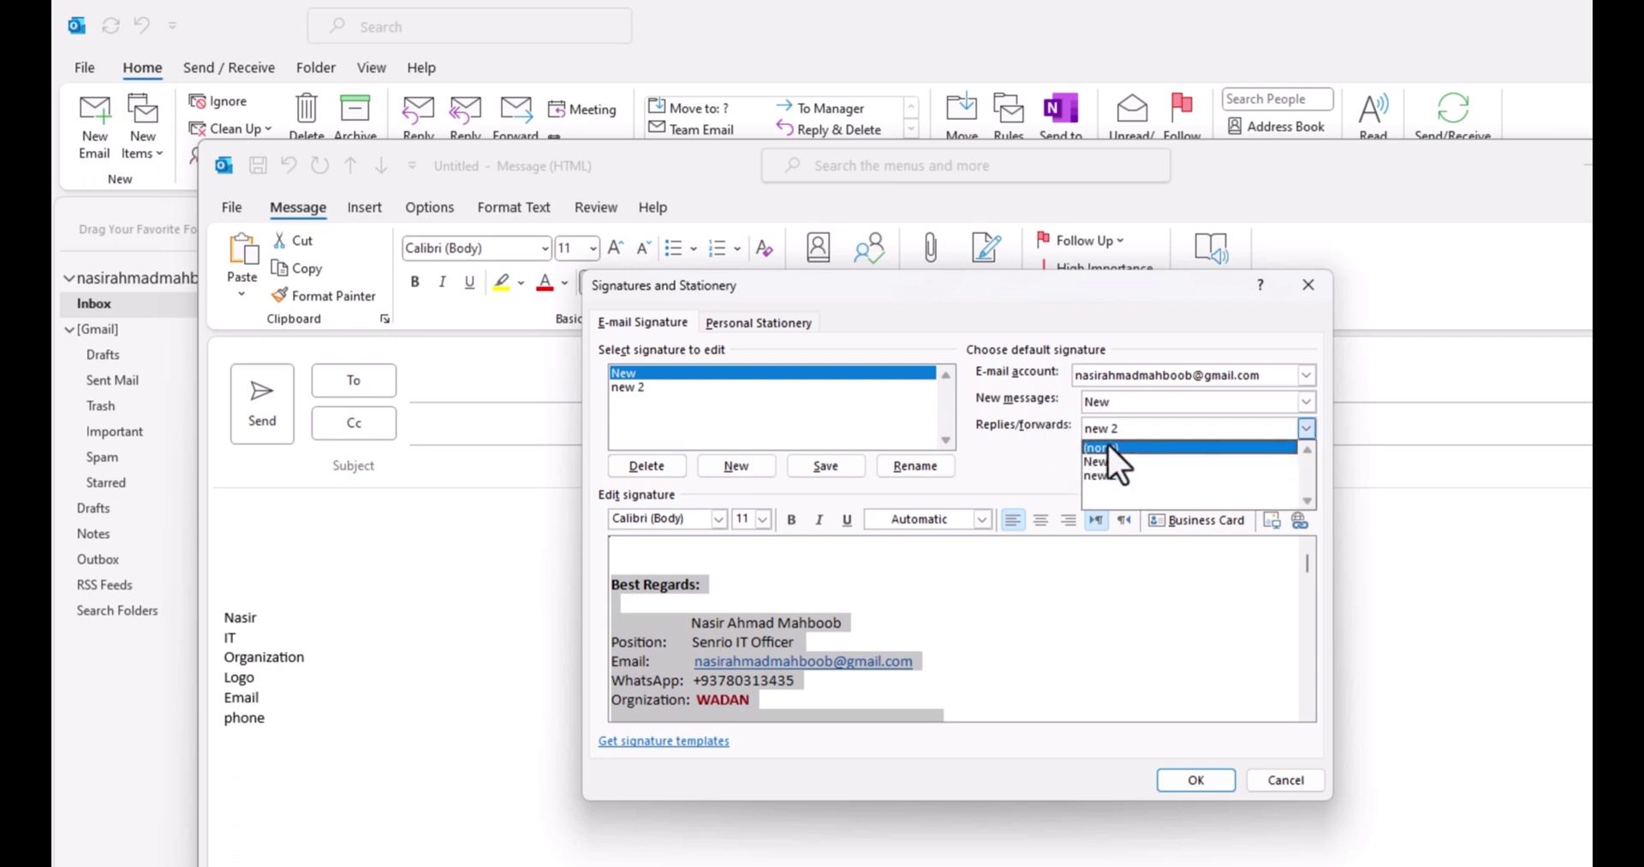
pyautogui.click(1114, 461)
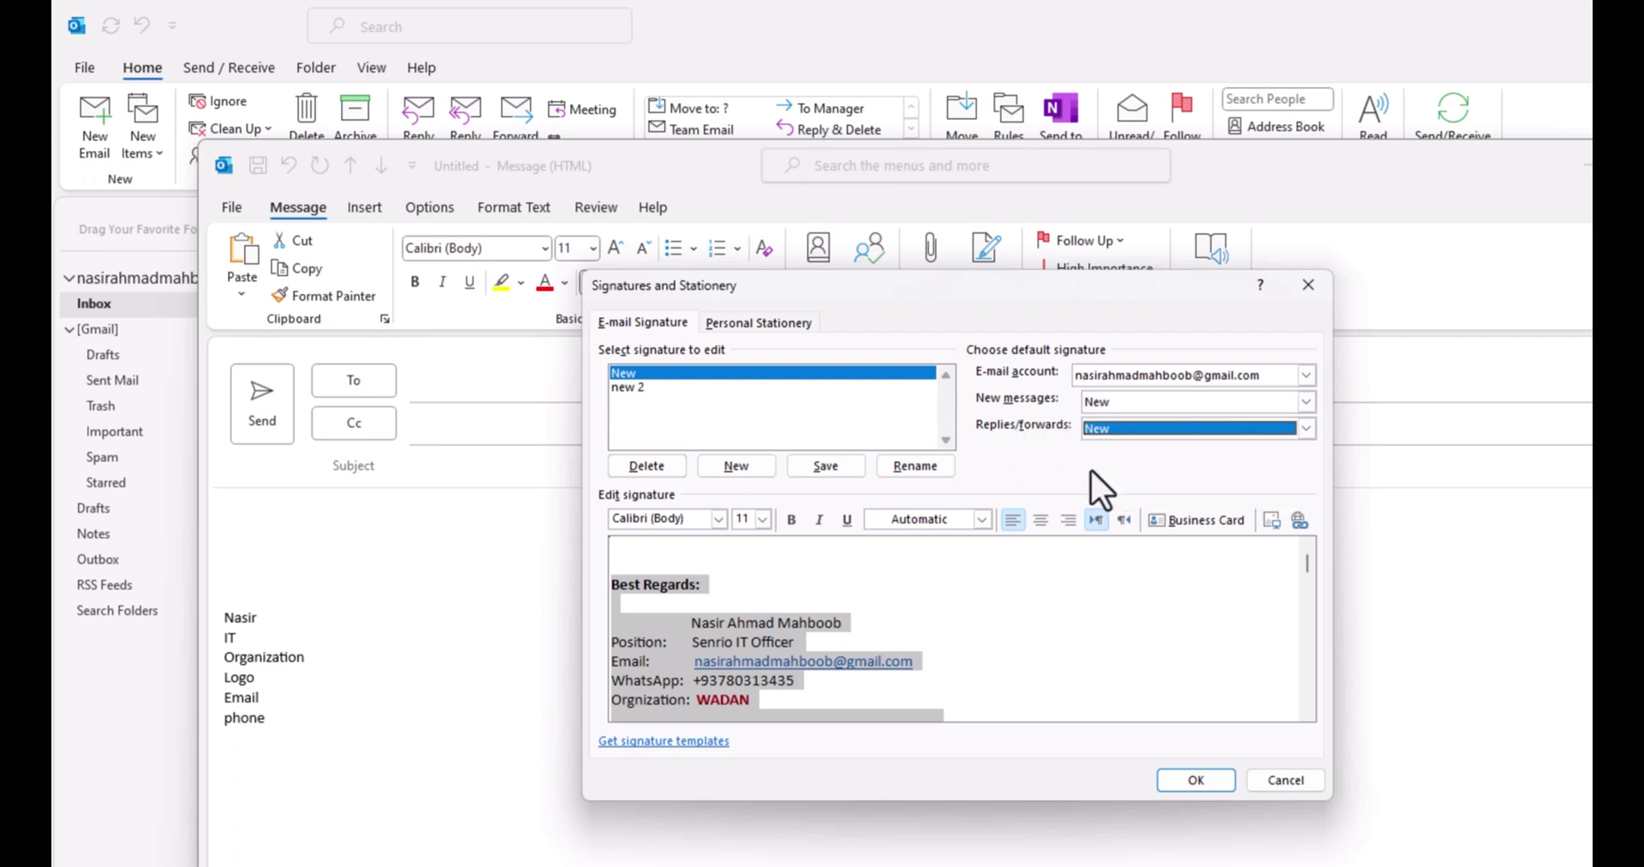
# - Save the signature settings and select the auto-inserted 'Best Regards' signature with logo
pyautogui.click(1213, 782)
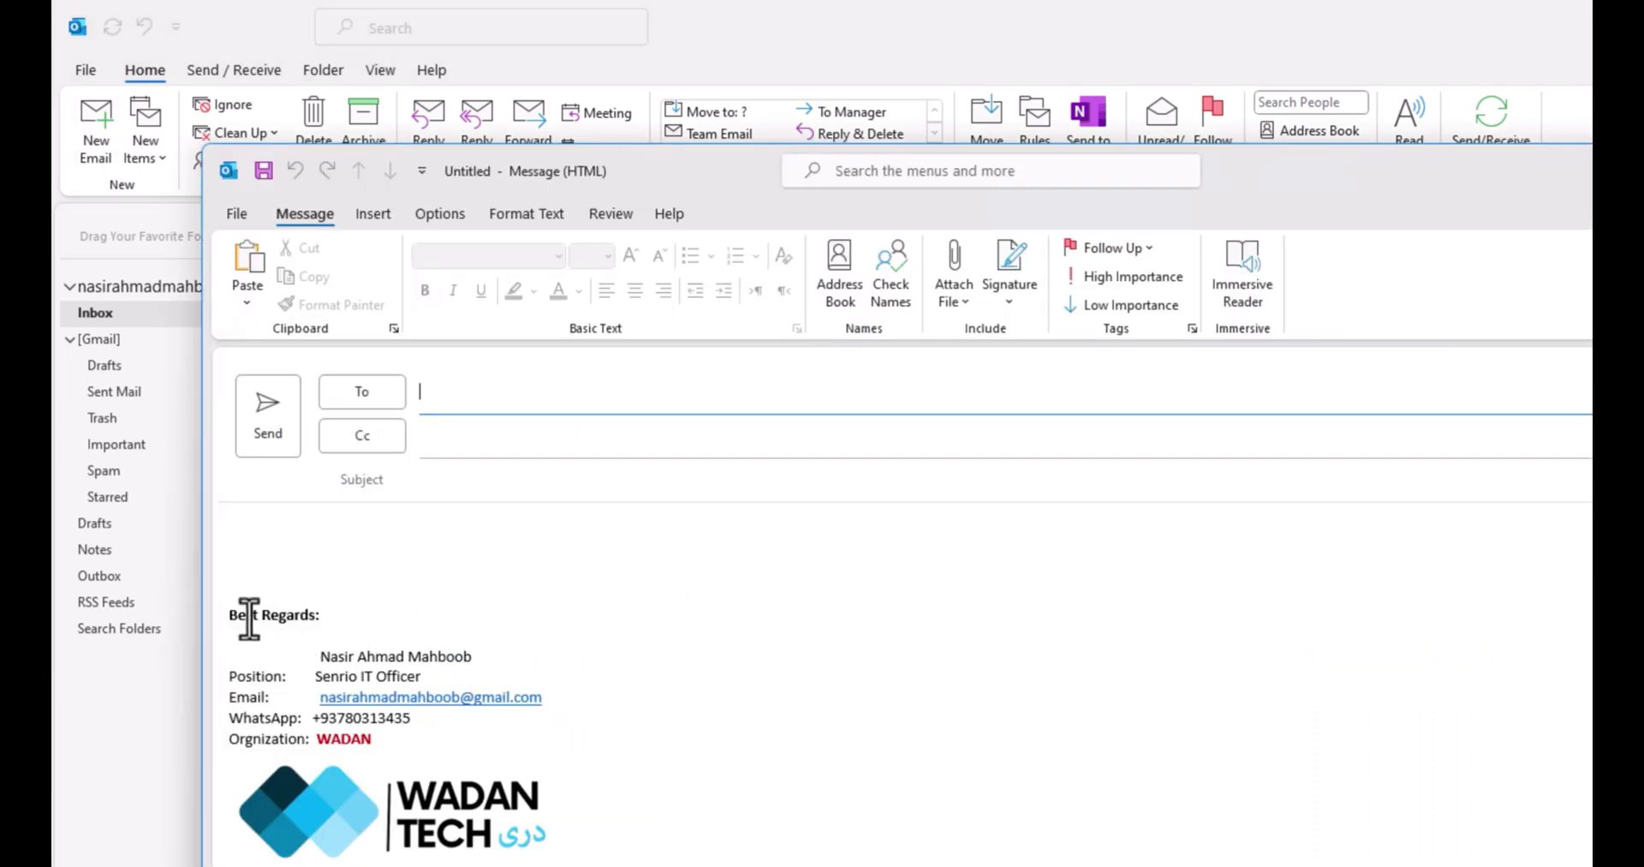
pyautogui.moveTo(222, 610)
pyautogui.mouseDown()
pyautogui.moveTo(338, 660)
pyautogui.moveTo(595, 837)
pyautogui.mouseUp()
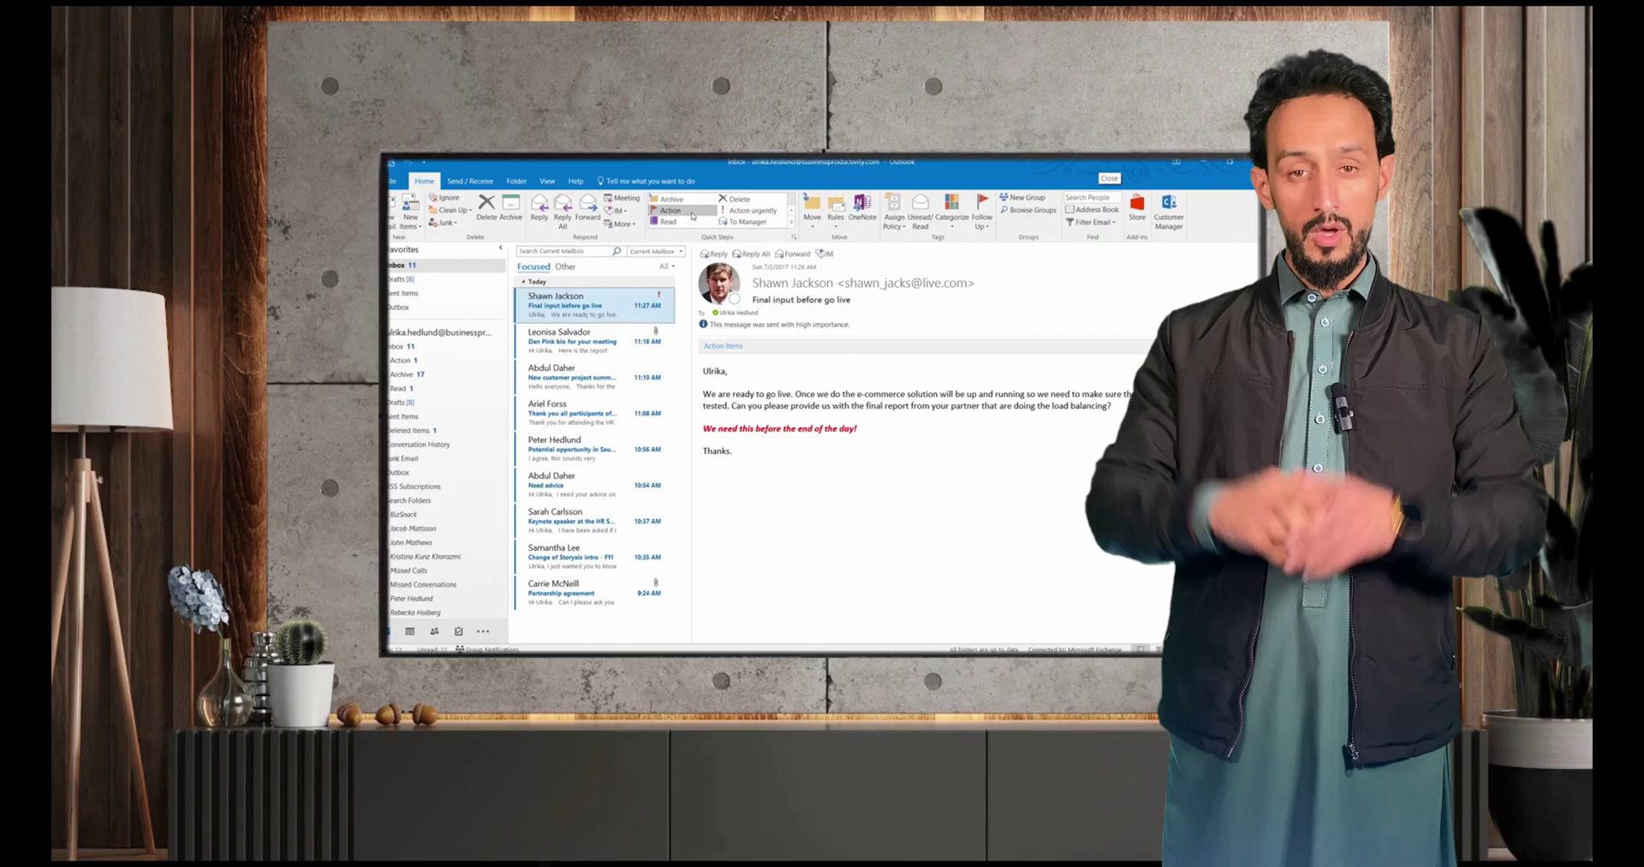
pyautogui.click(681, 222)
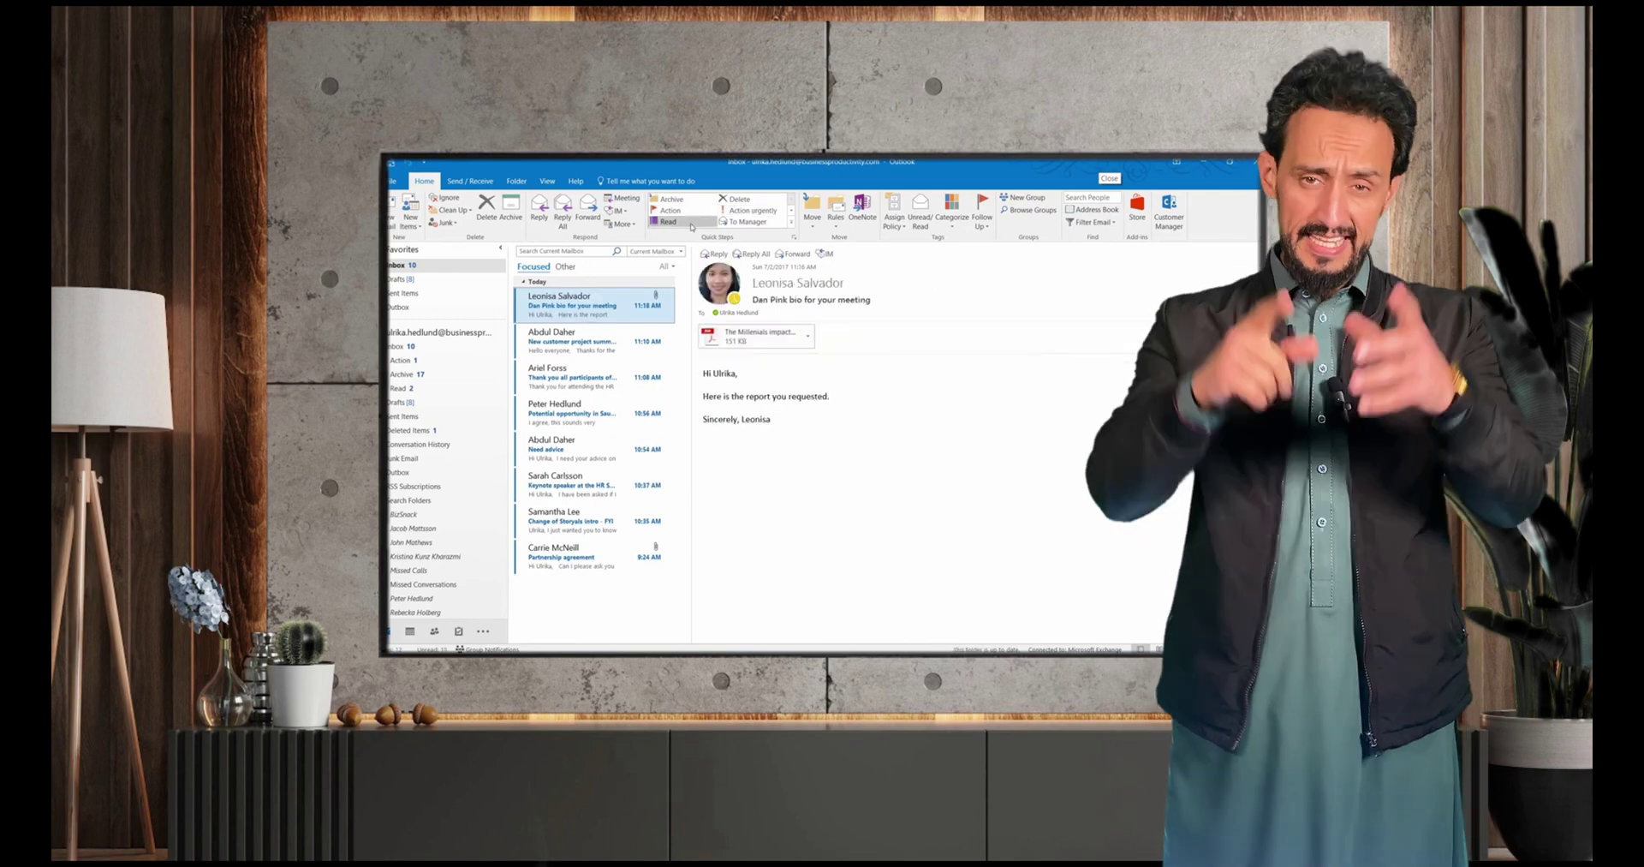
pyautogui.click(681, 222)
pyautogui.click(678, 200)
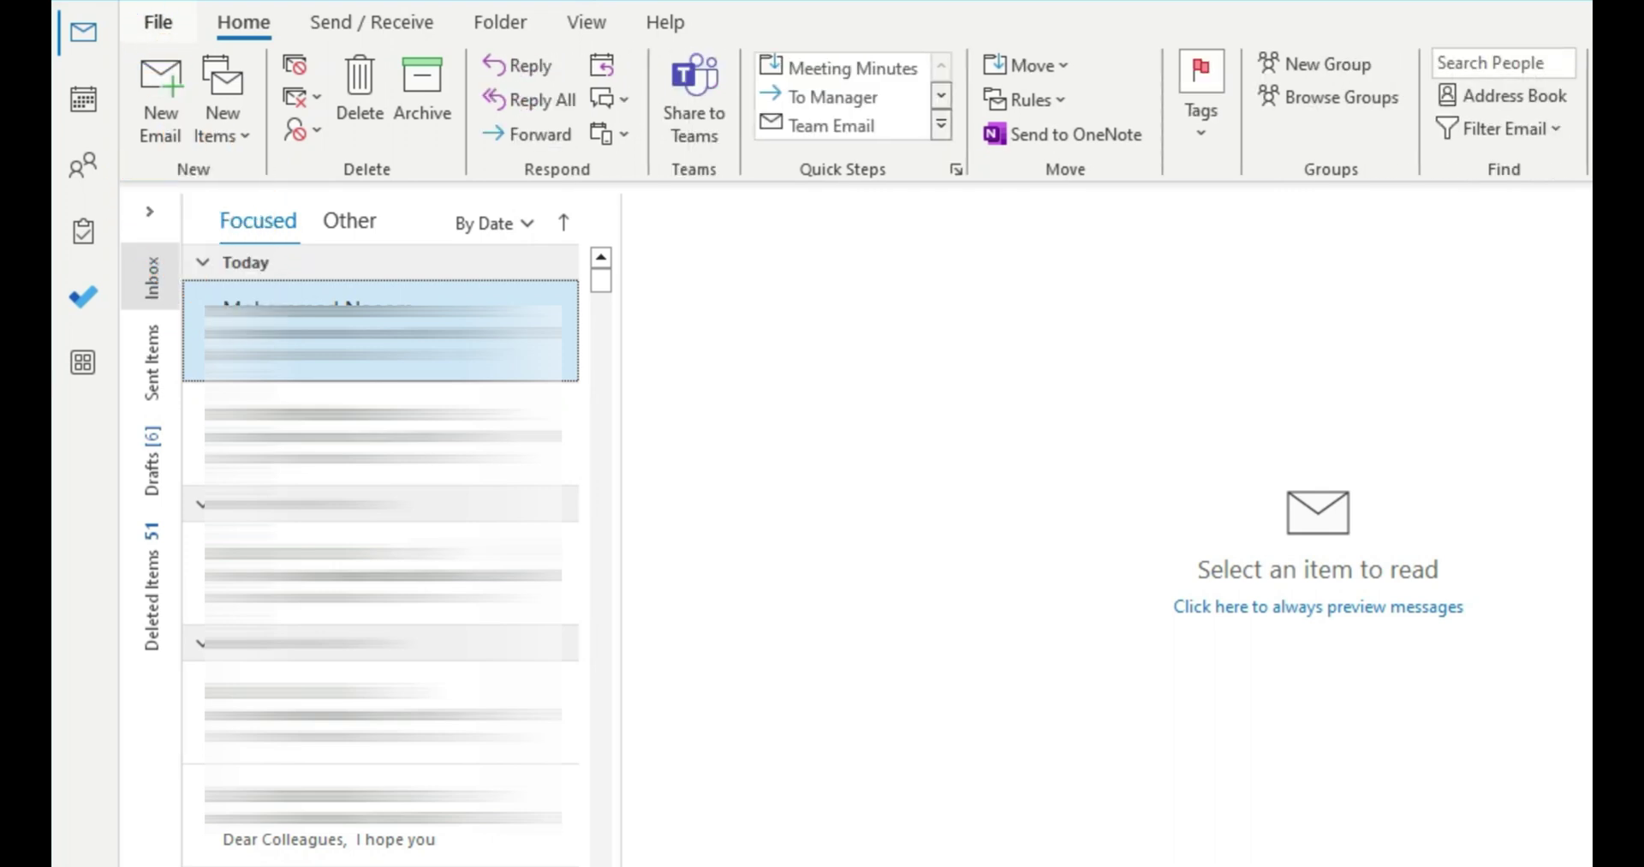
# - Turn on Send automatic replies and enable Only send during this time range
pyautogui.click(157, 22)
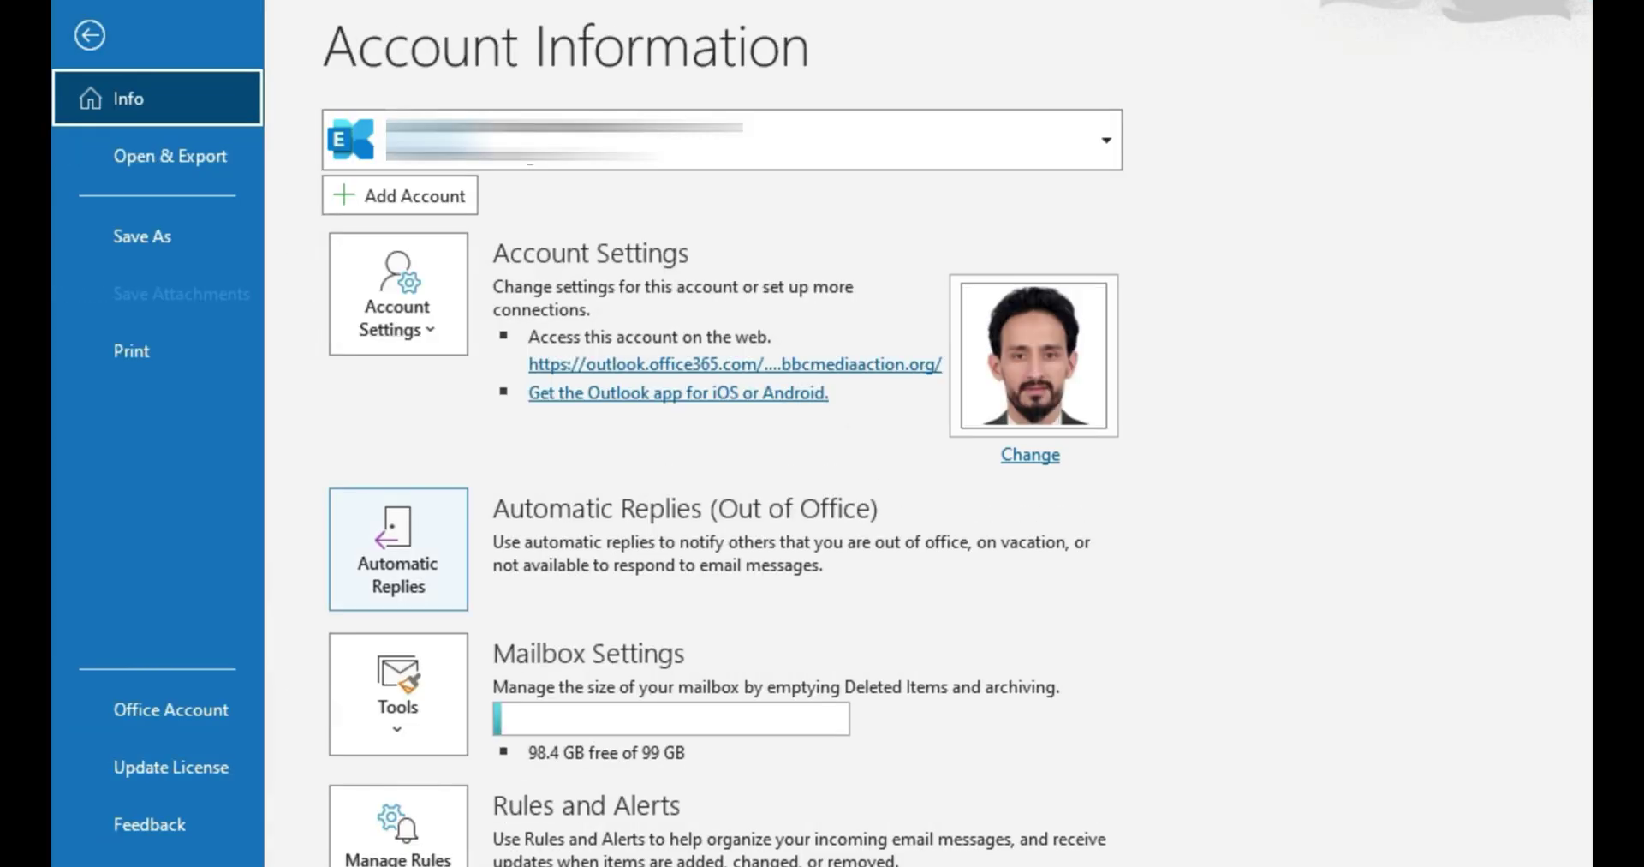
pyautogui.click(415, 590)
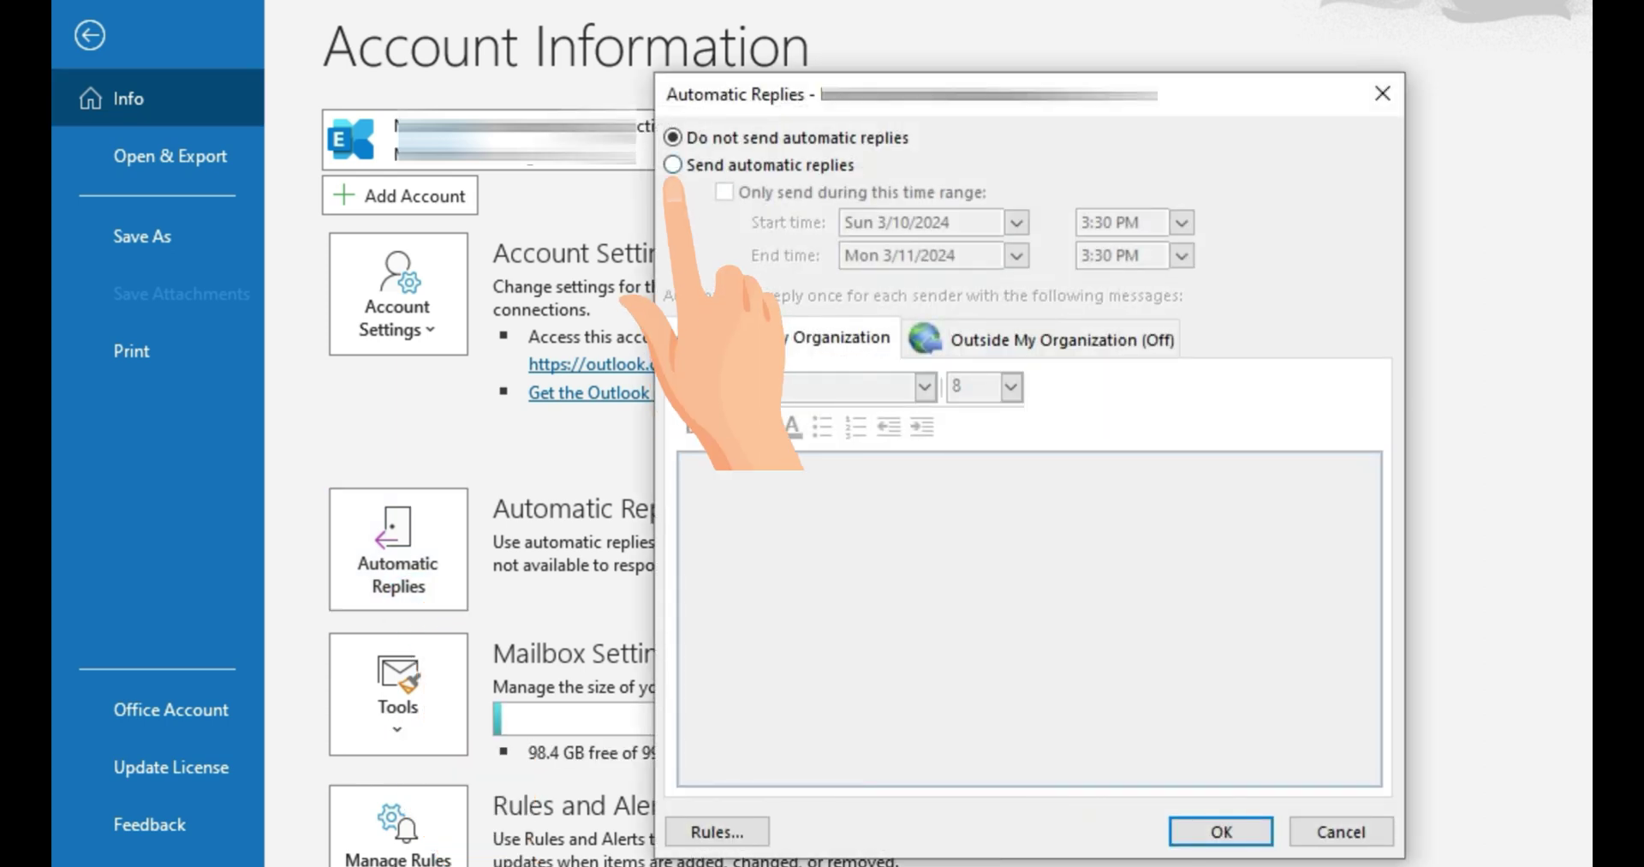
pyautogui.click(673, 165)
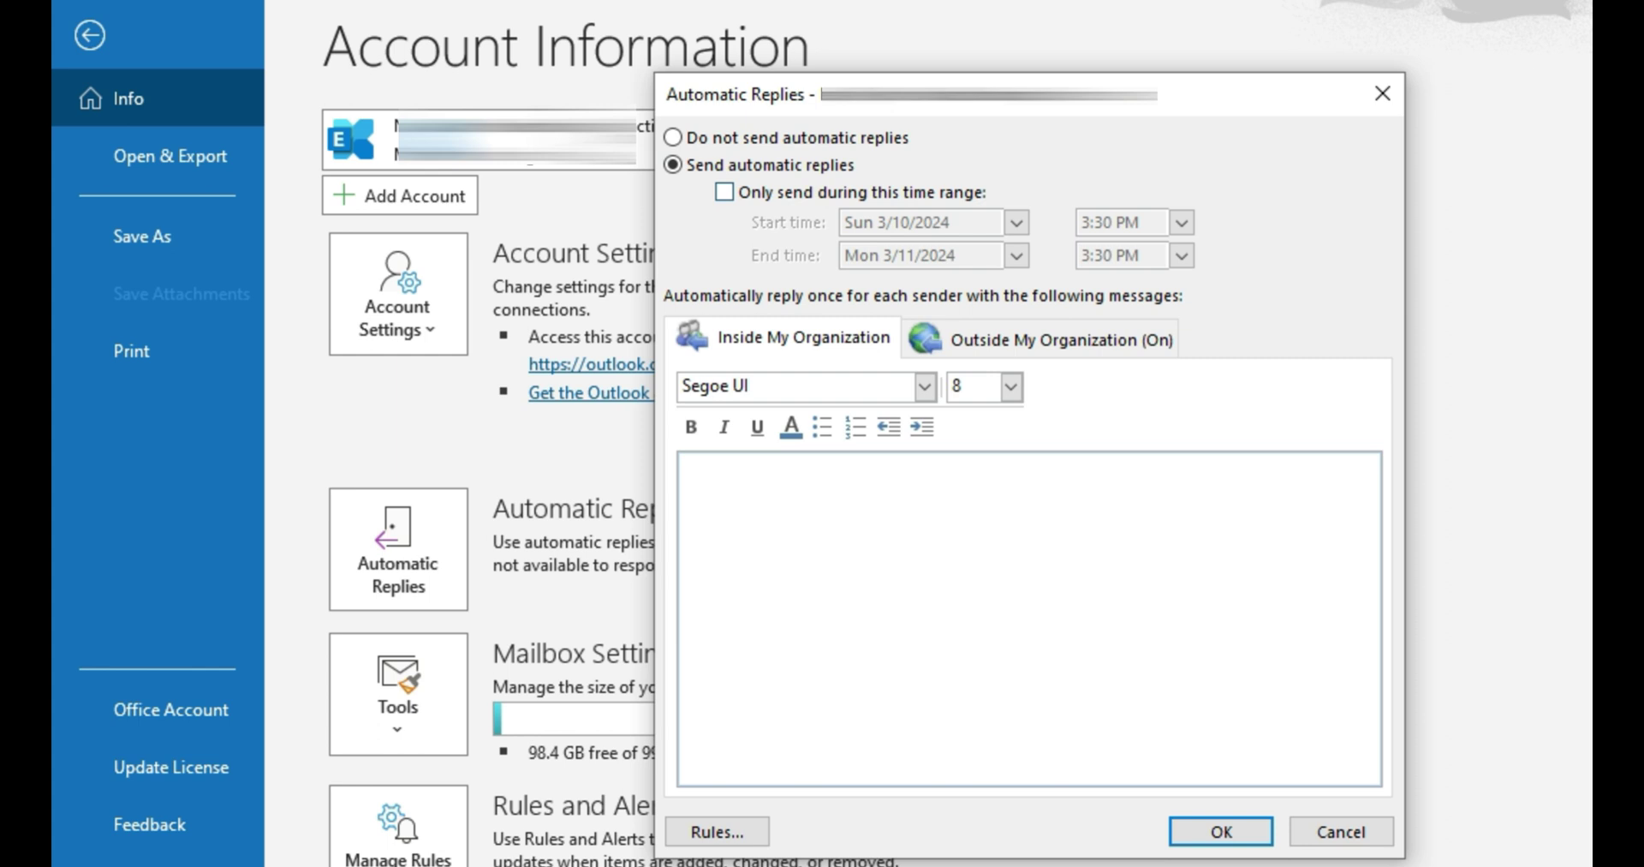
pyautogui.click(724, 192)
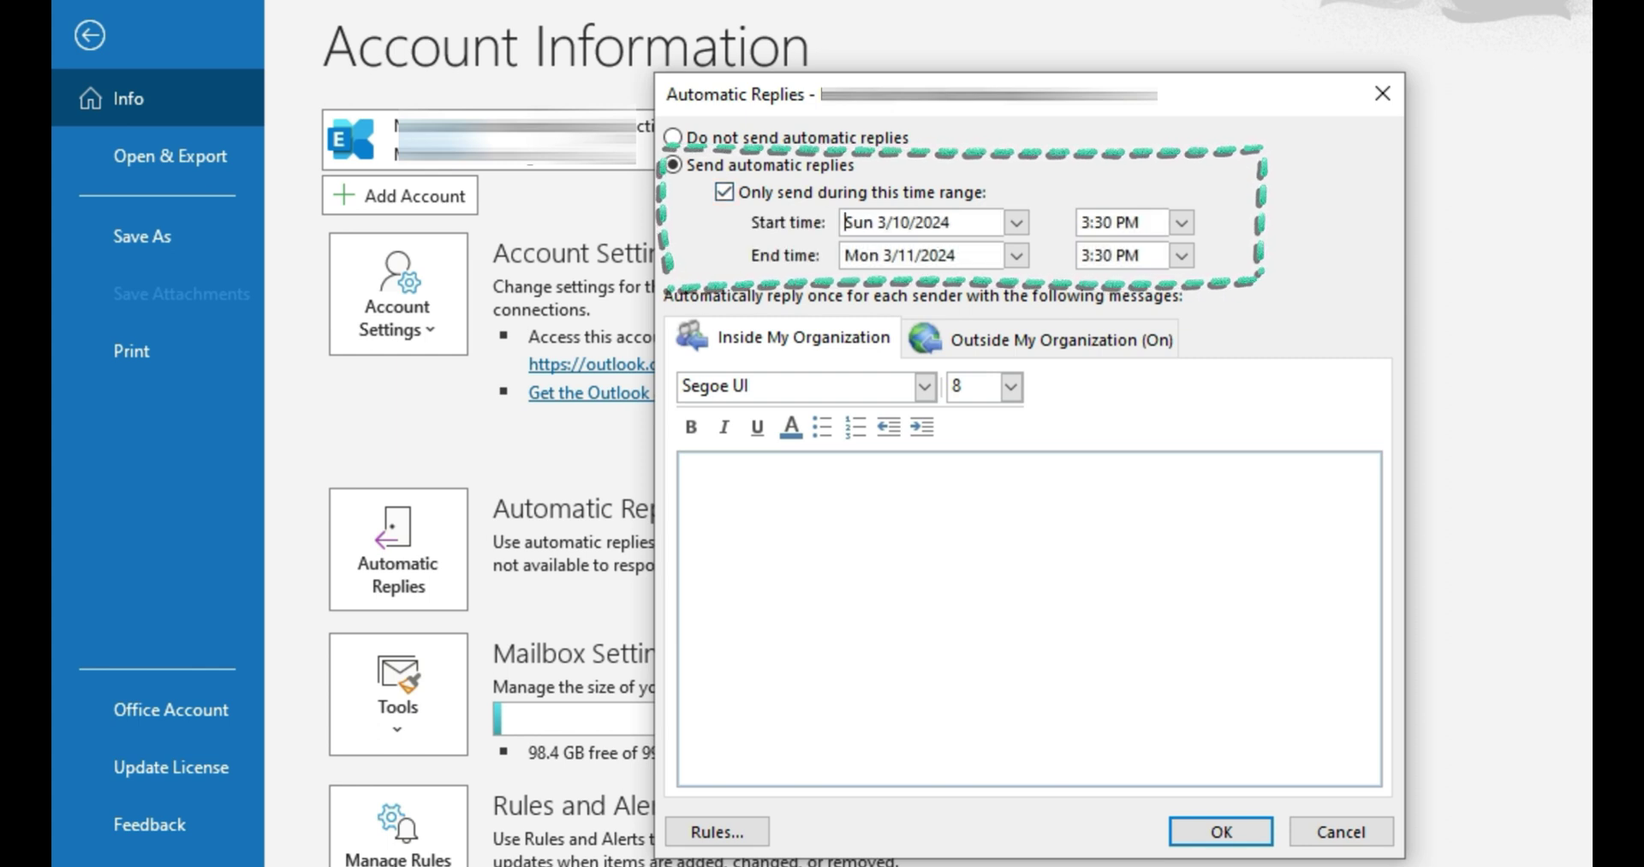
# - Set the range from Sun 3/10/2024 8:00 AM to Mon 3/11/2024 6:30 PM
pyautogui.moveTo(845, 222); pyautogui.dragTo(942, 222)
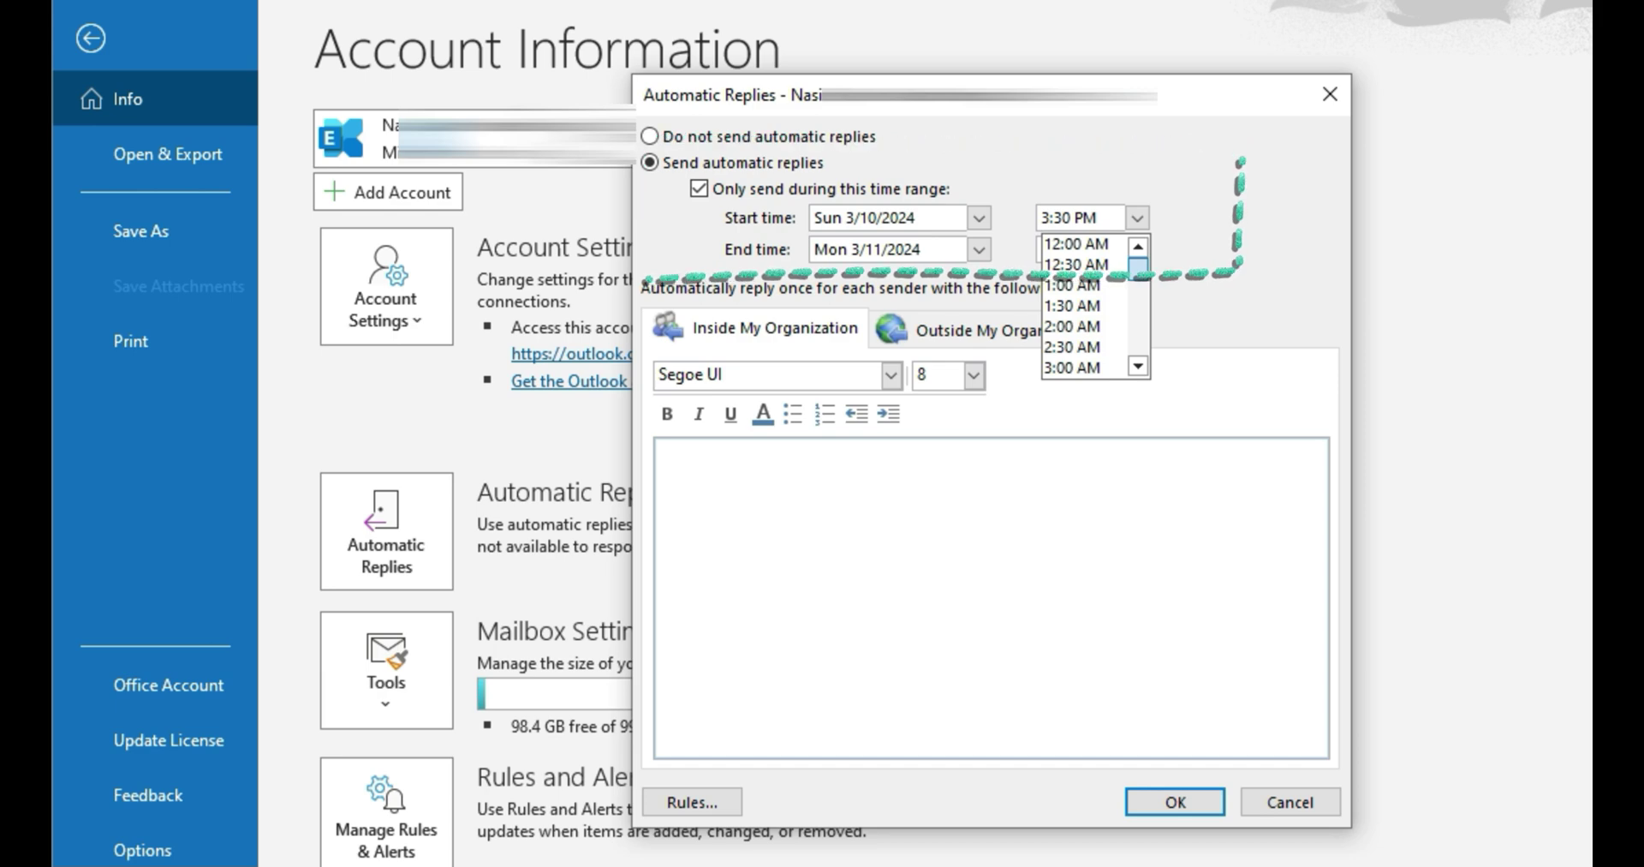
pyautogui.scroll(-1, 1088, 305)
pyautogui.scroll(-1, 1088, 305)
pyautogui.click(1070, 367)
pyautogui.click(1137, 249)
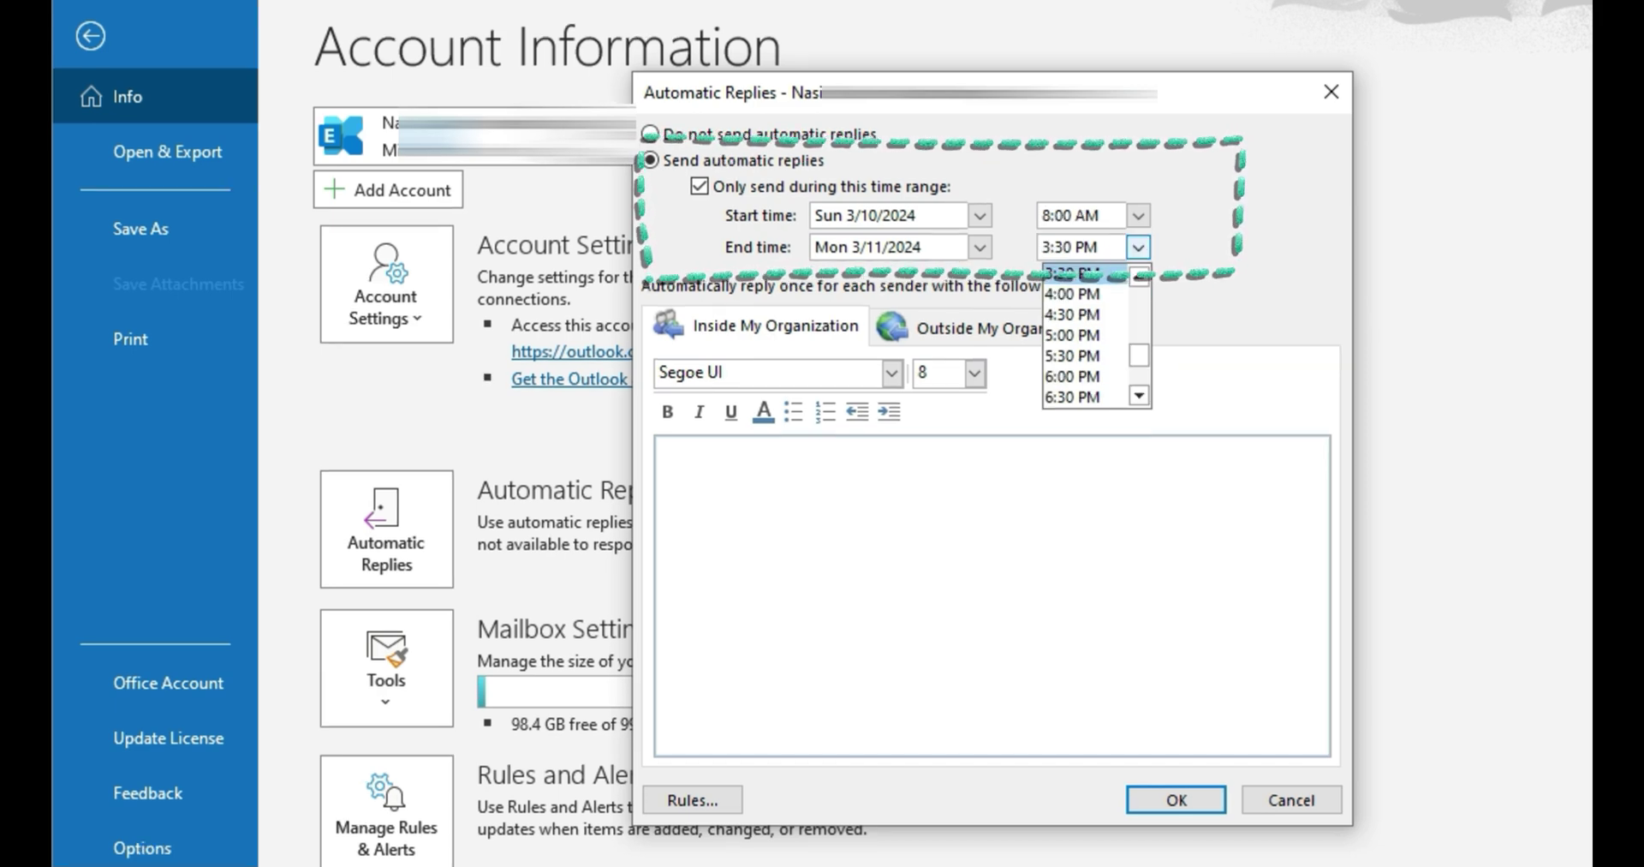
pyautogui.click(1073, 396)
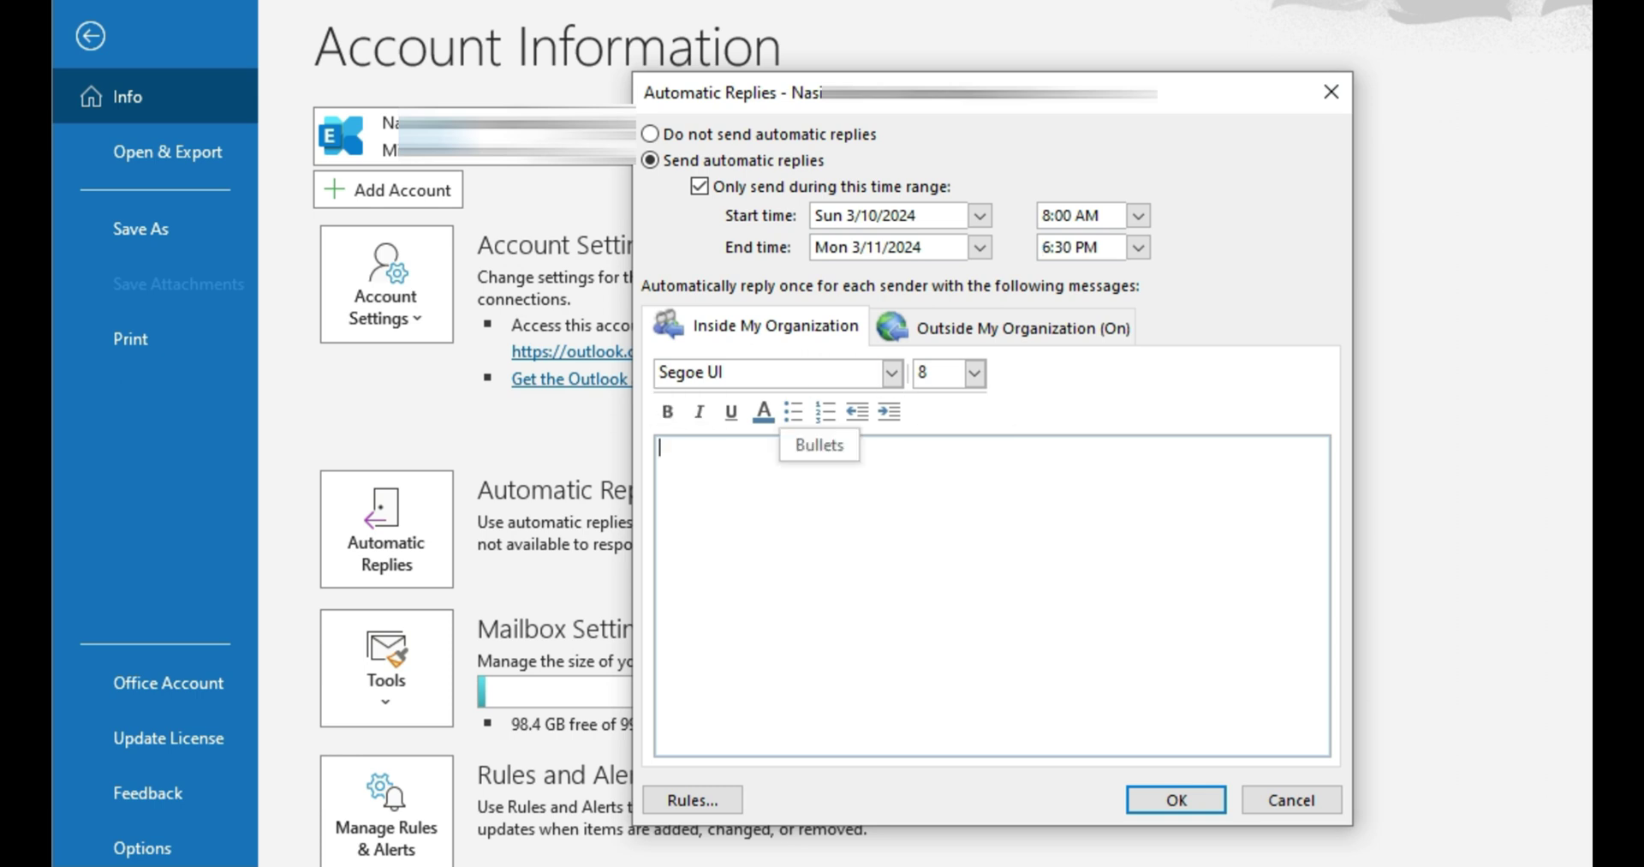
# - Write the internal reply: on leave 10-Mar-24 till 11-Mar-24, contact via WhatsApp, 'Regards.'
pyautogui.write('Dear All Respected')
pyautogui.press('Return')
pyautogui.write('I am')
pyautogui.press('BackSpace')
pyautogui.press('BackSpace')
pyautogui.write('am o')
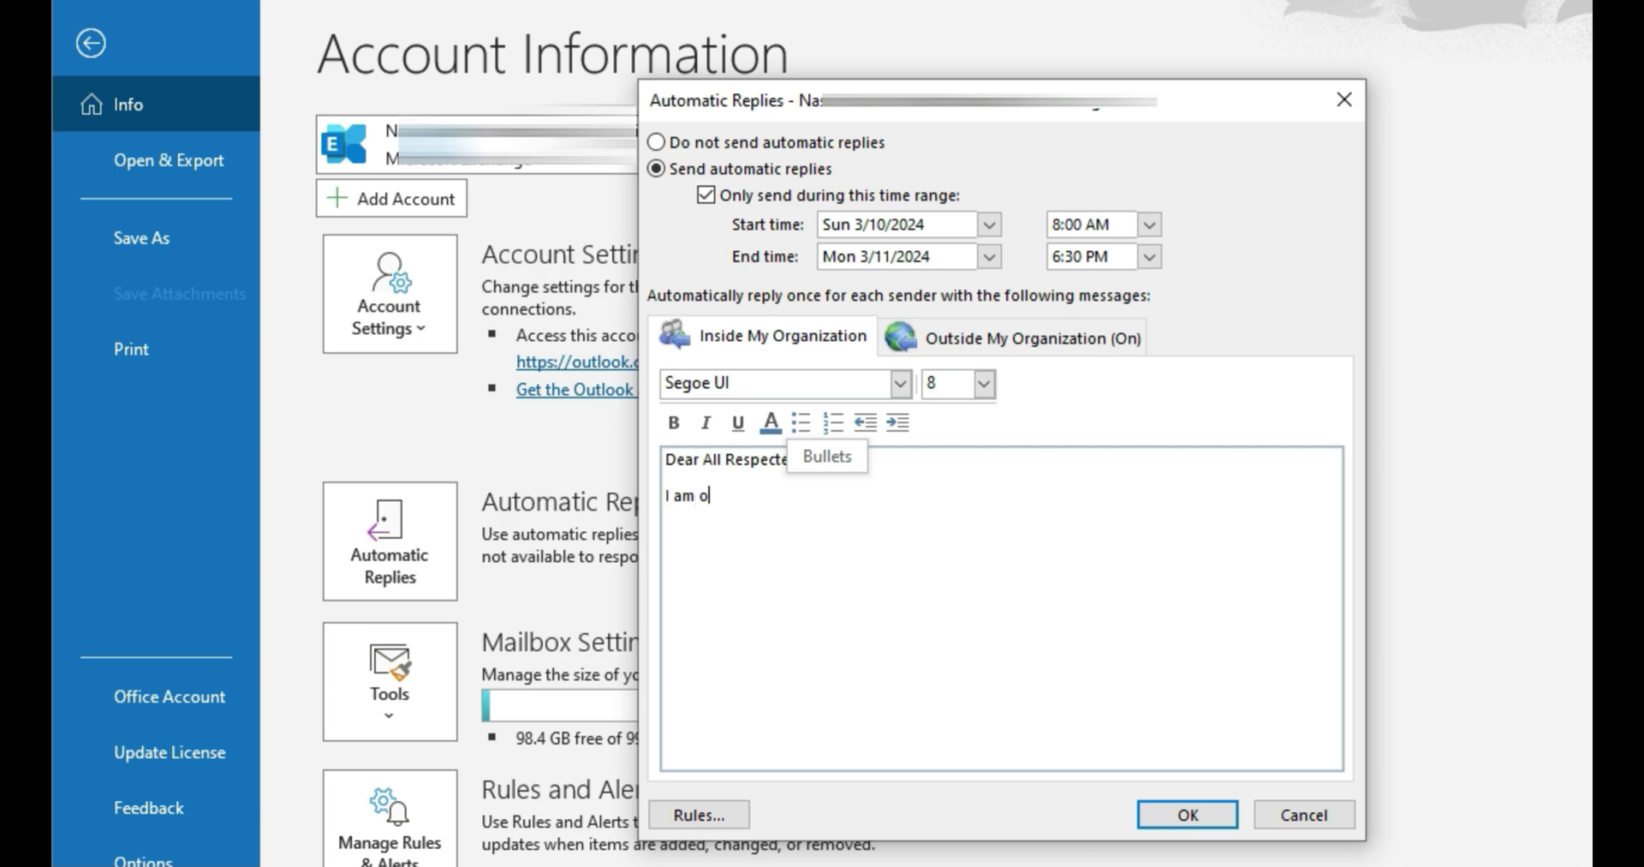
pyautogui.write('n leave from 10-Mar-24 till 11-')
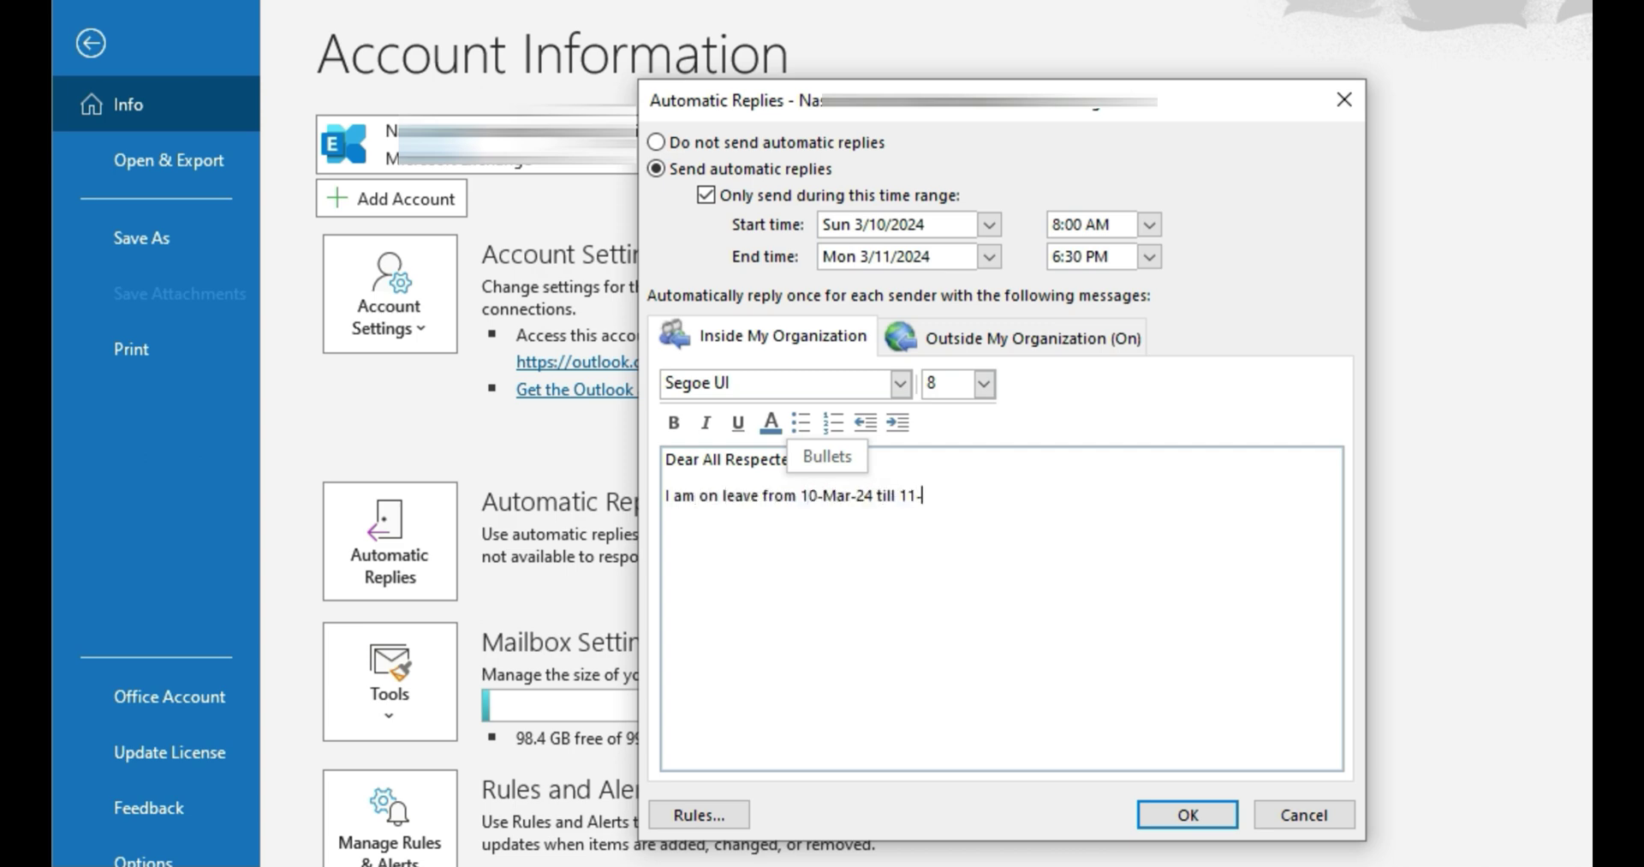
pyautogui.write('Mar-24 and cannot answer to my ')
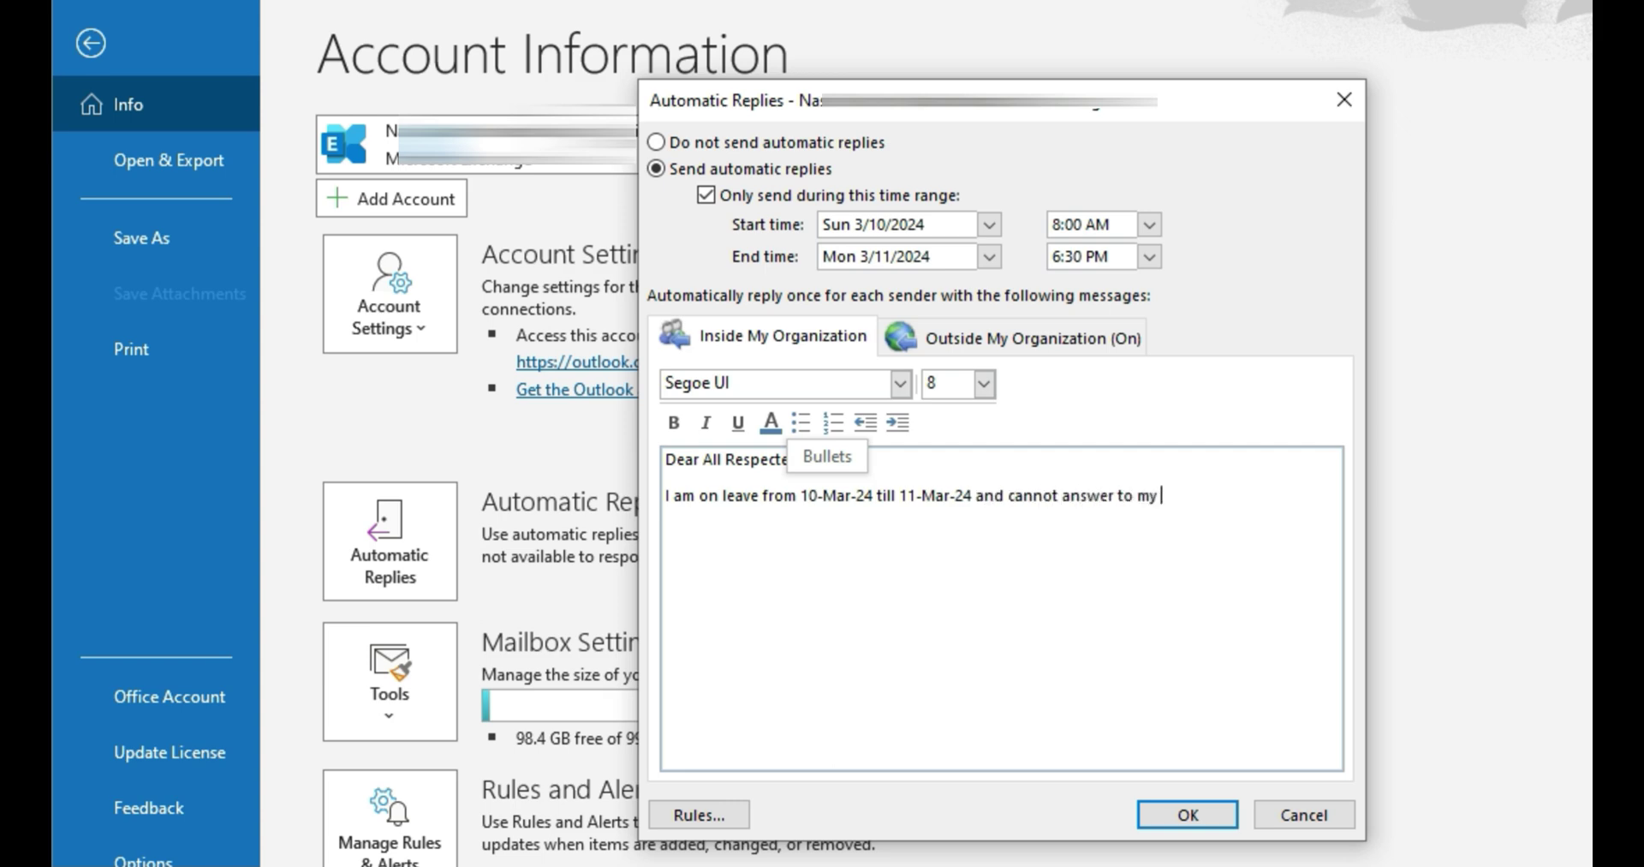
pyautogui.write('email. if you have any')
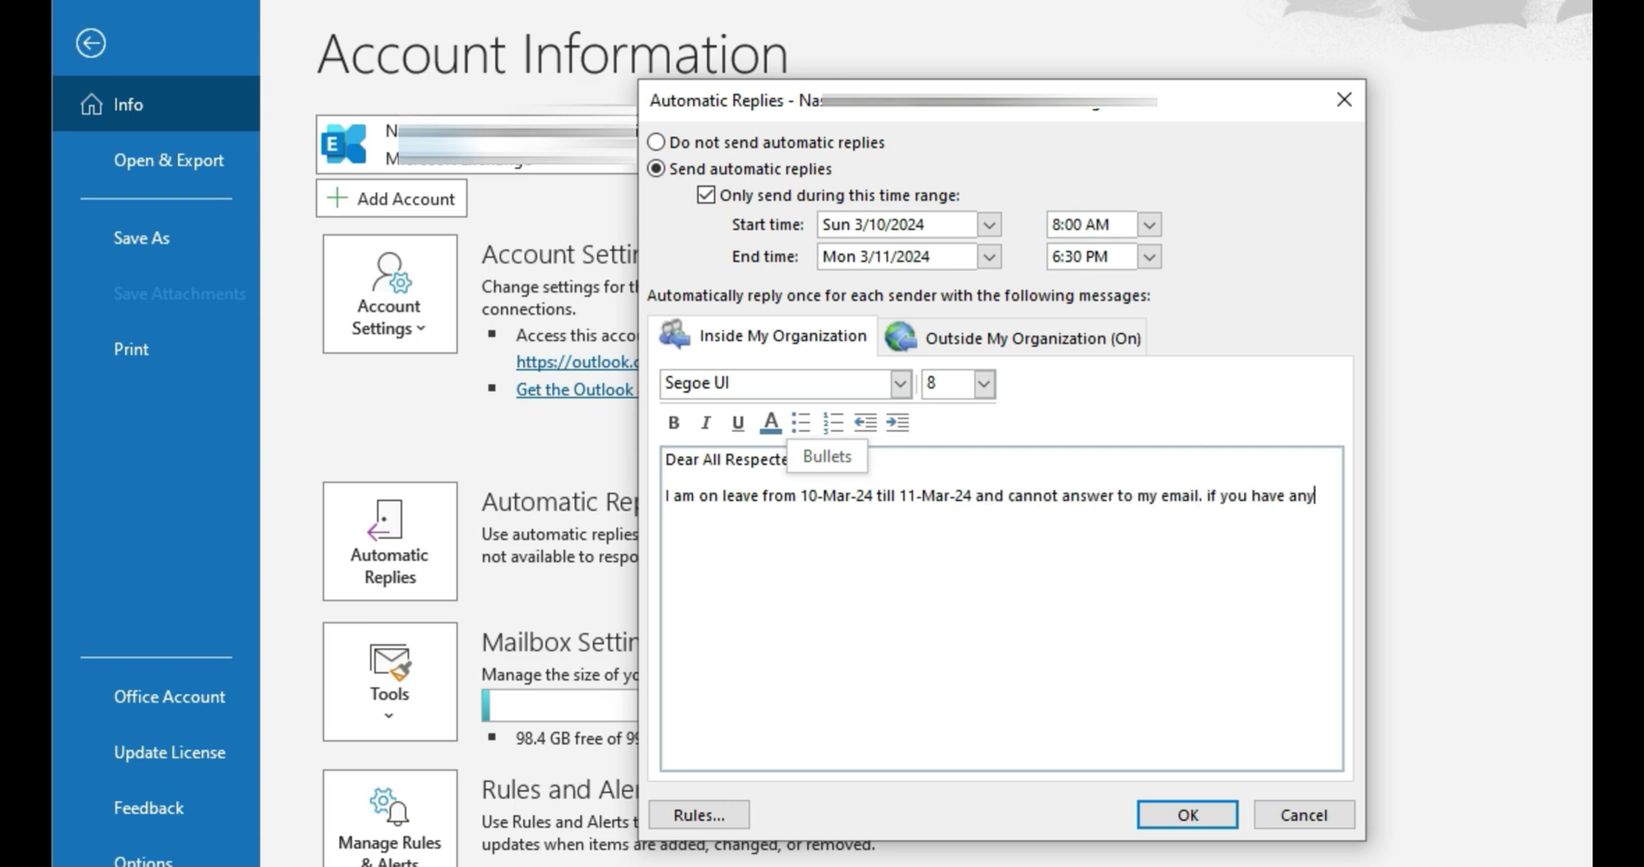
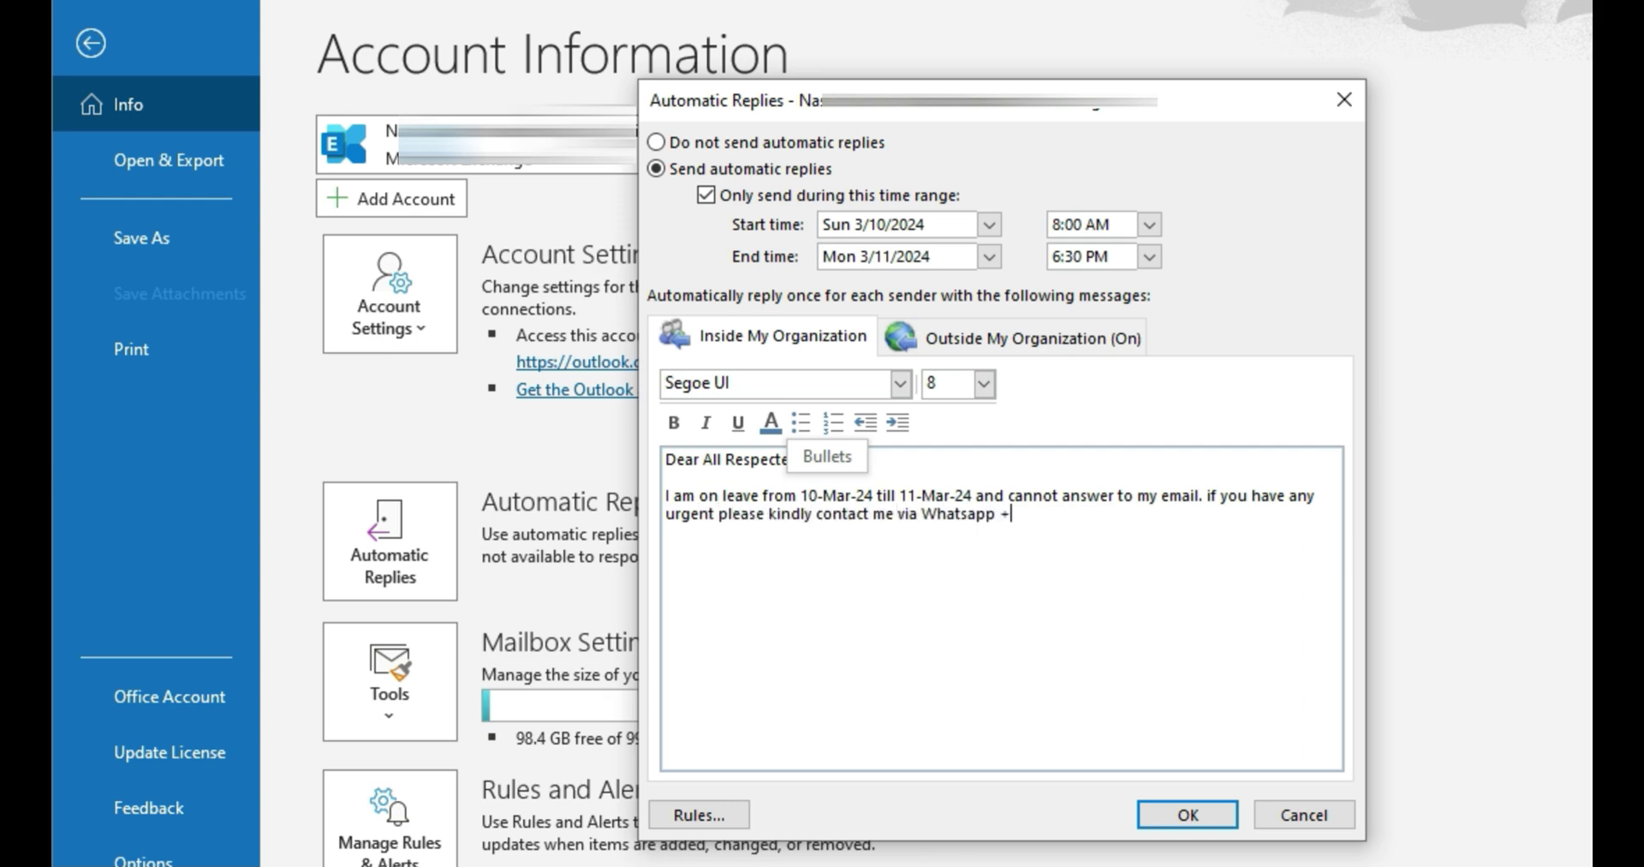
pyautogui.press('Return')
pyautogui.press('Return')
pyautogui.write('Regards.')
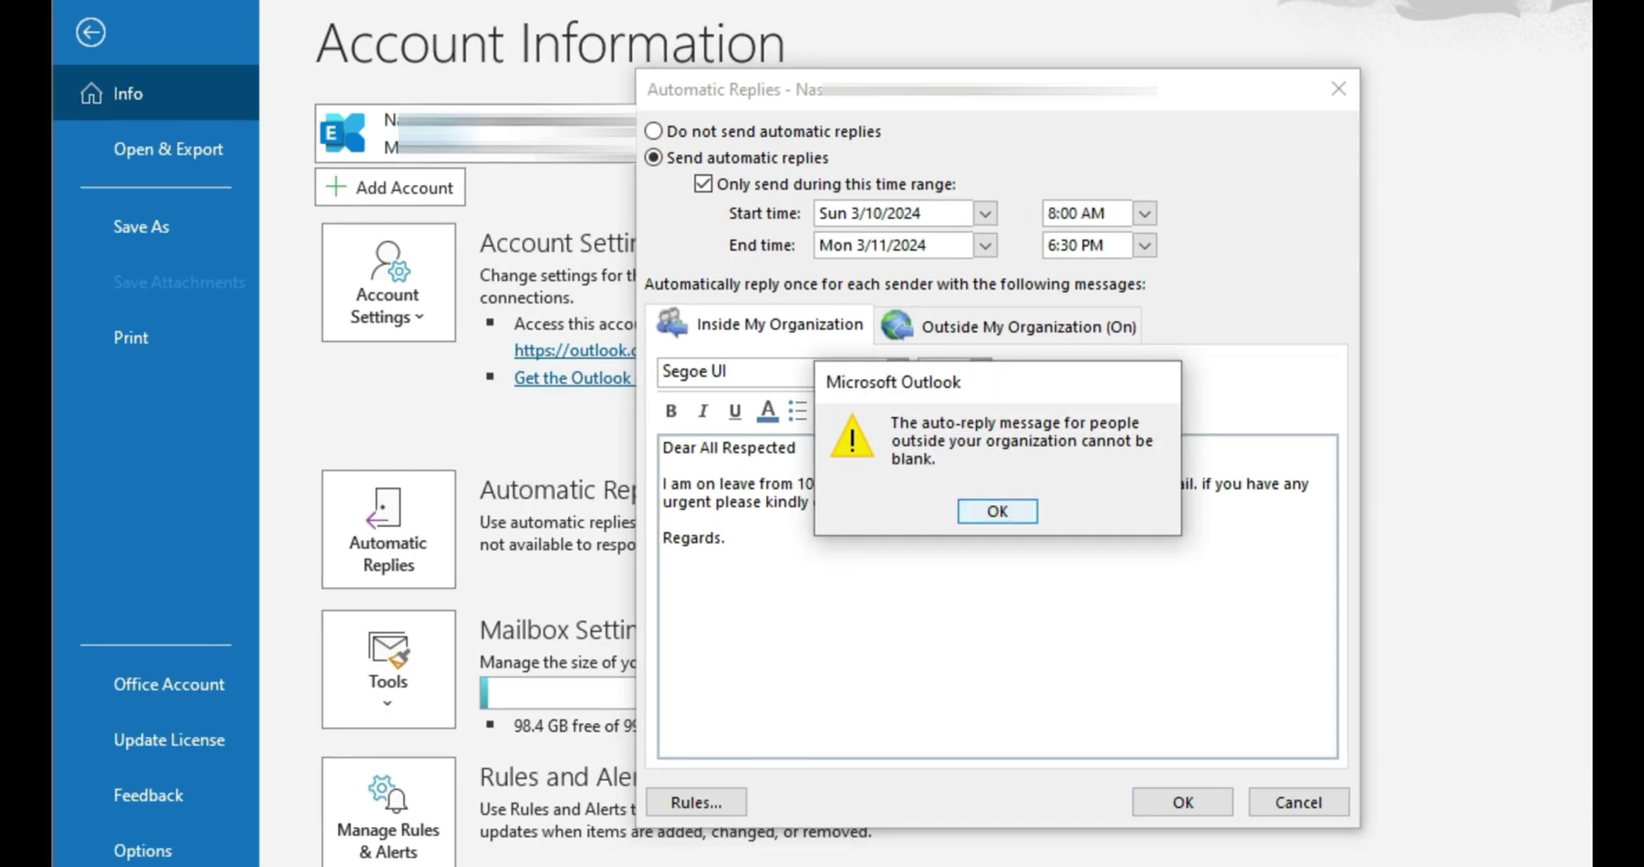
# - Dismiss the blank-reply warning and paste the same leave notice into Outside My Organization
pyautogui.press('Return')
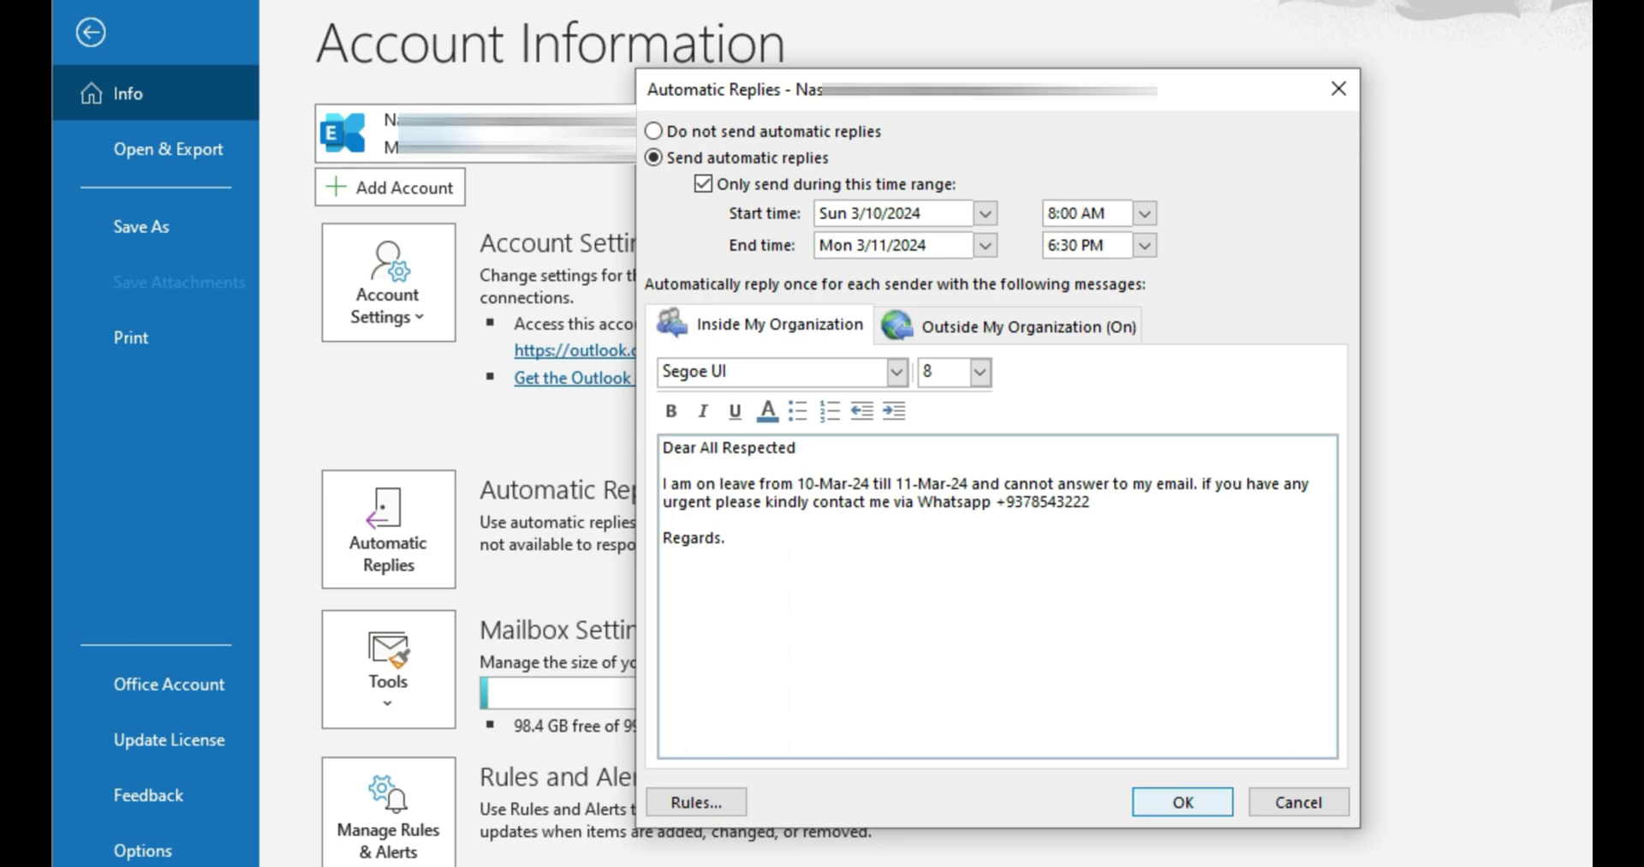
pyautogui.click(986, 326)
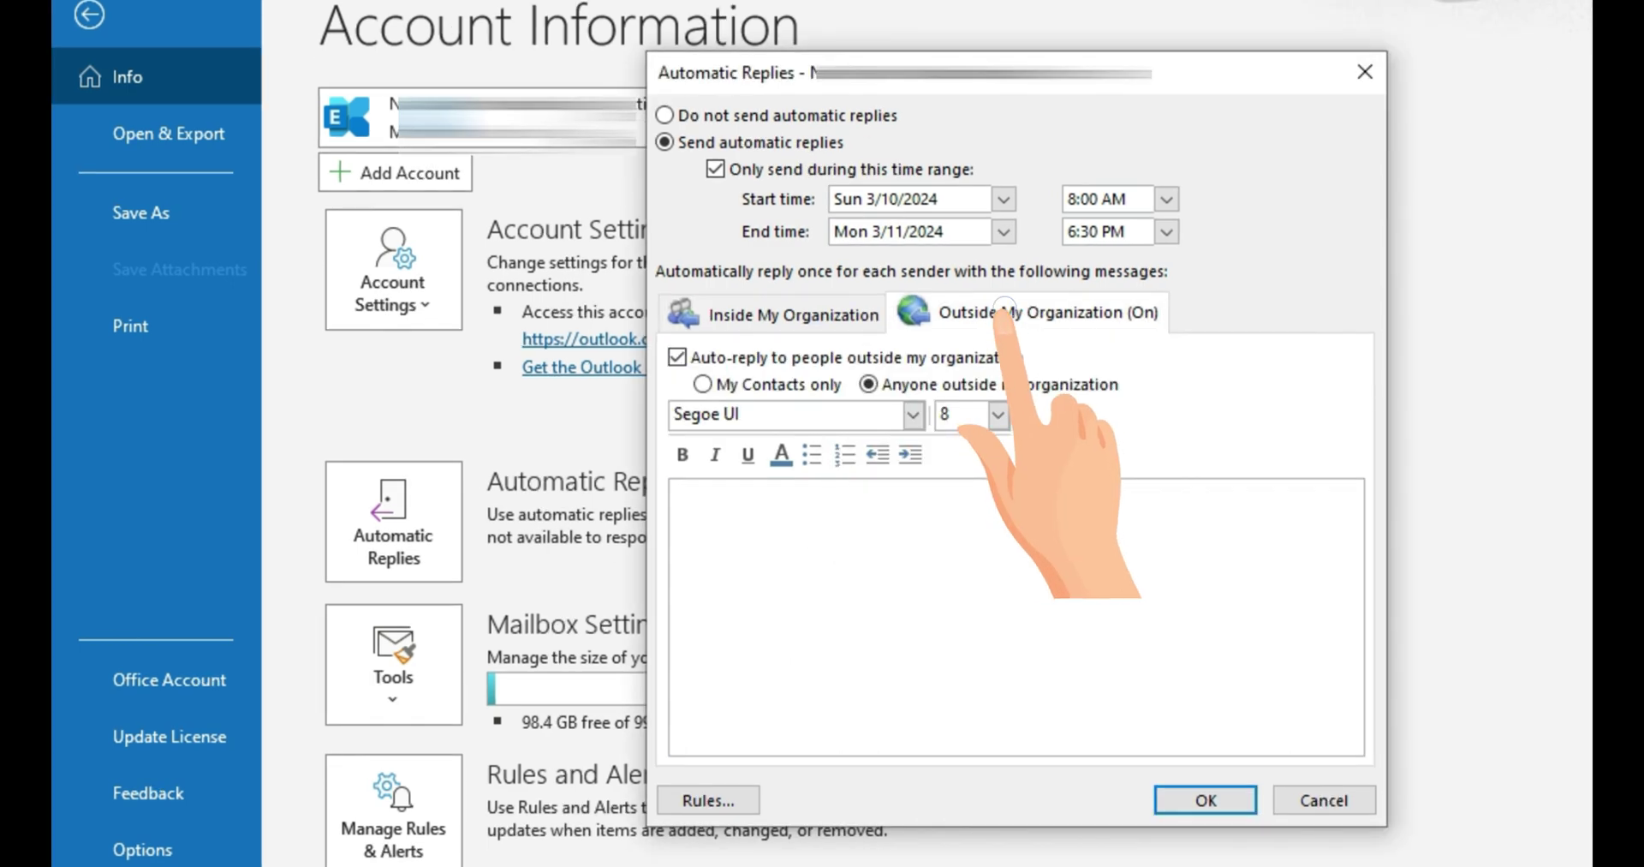
pyautogui.hotkey('ctrl', 'v')
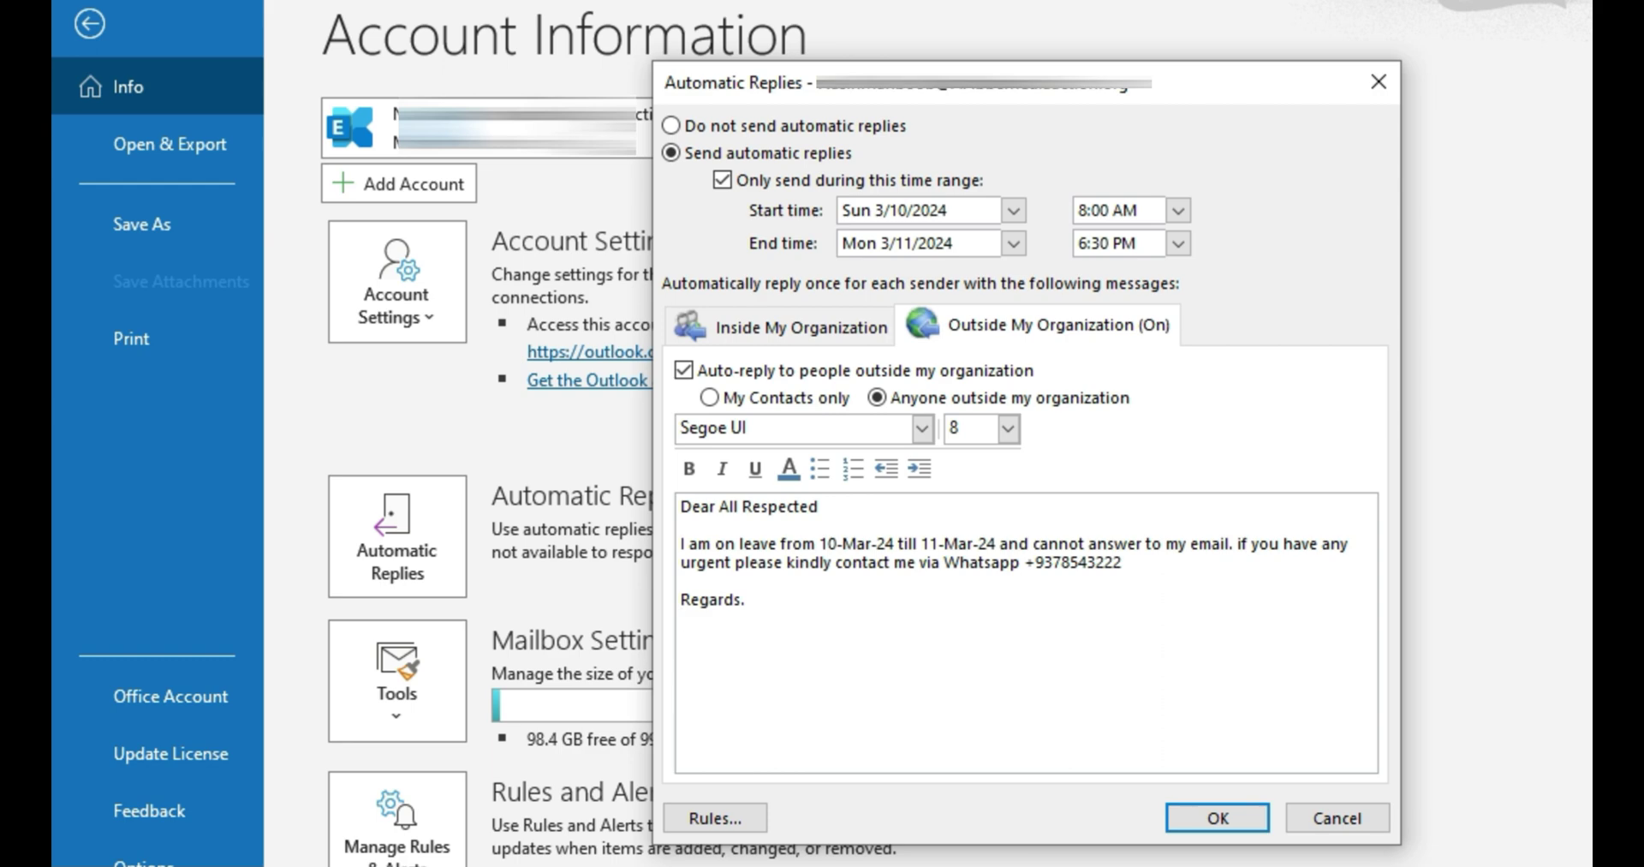
pyautogui.press('Return')
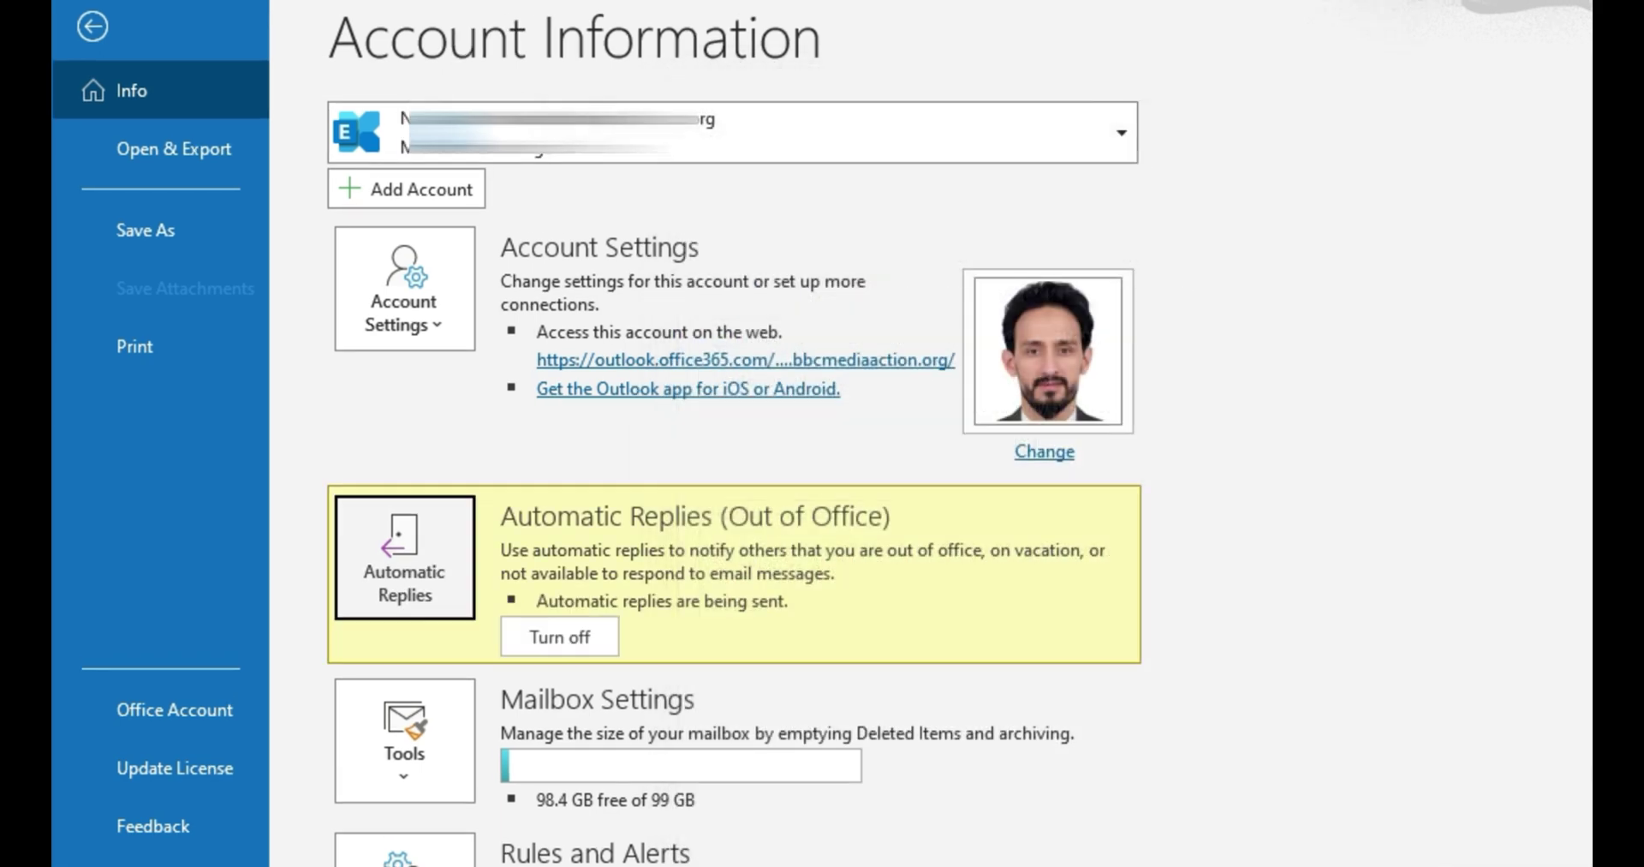